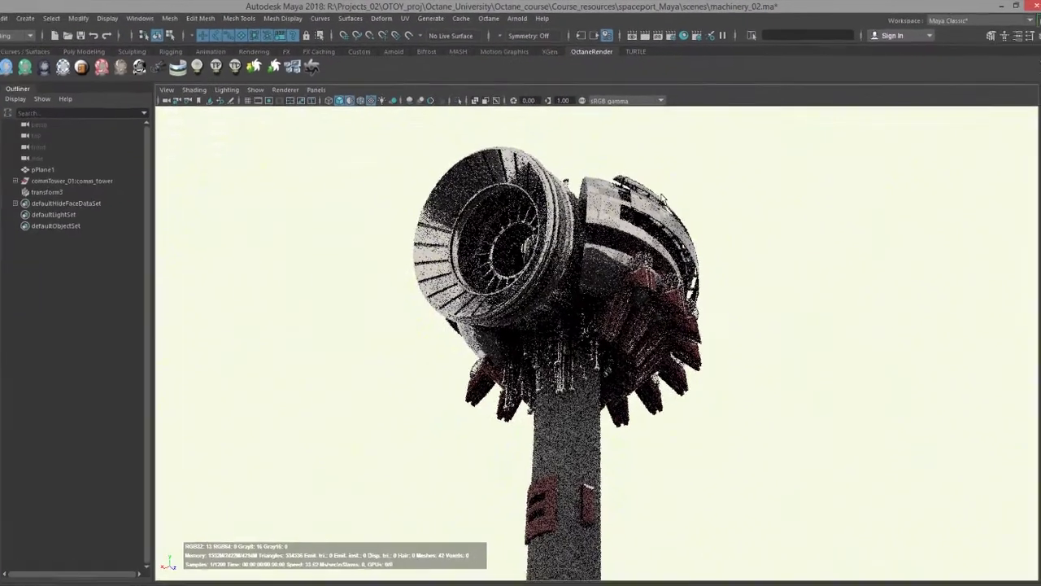
Step: Examine the communication tower's turbine housing, curved panels and red supports in the live Octane render from several angles
alt+drag(663, 199, 655, 175)
scroll(648, 215, down, 2)
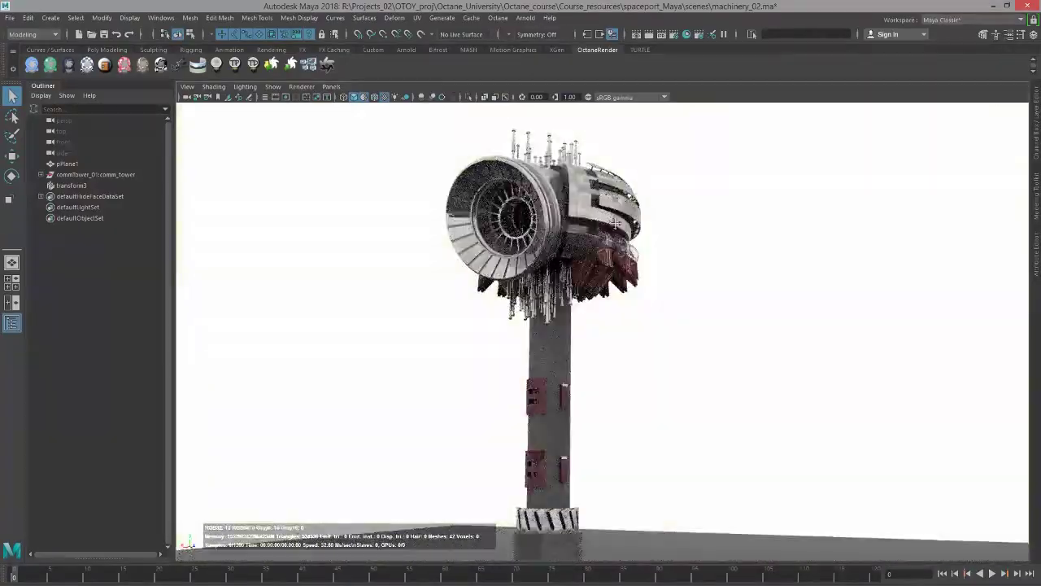
alt+middle_drag(654, 175, 665, 224)
alt+right_drag(665, 223, 691, 222)
alt+drag(691, 223, 684, 229)
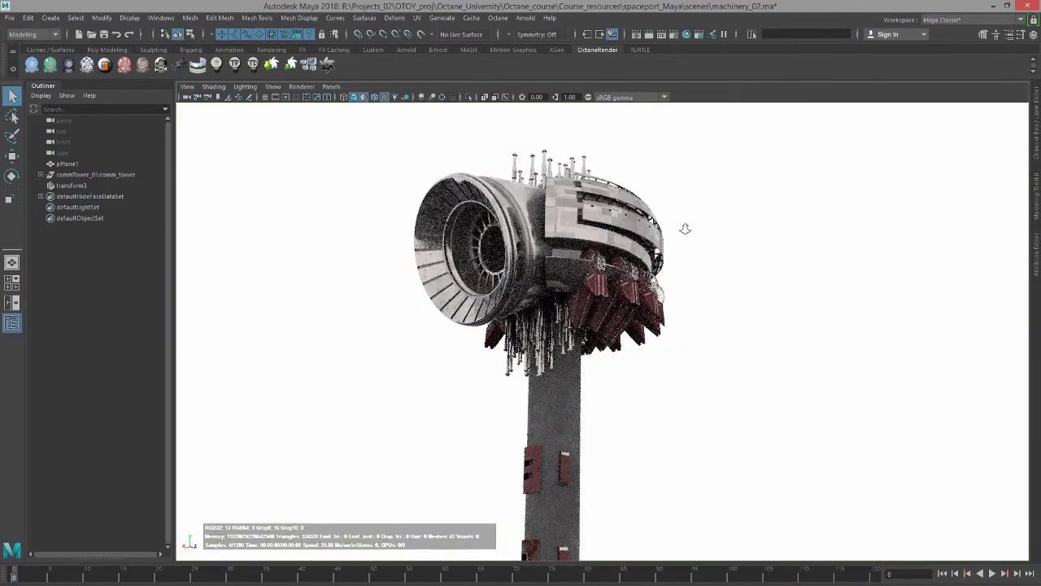
alt+right_drag(685, 229, 698, 248)
alt+middle_drag(698, 248, 726, 282)
alt+drag(726, 282, 683, 241)
alt+middle_drag(683, 242, 681, 222)
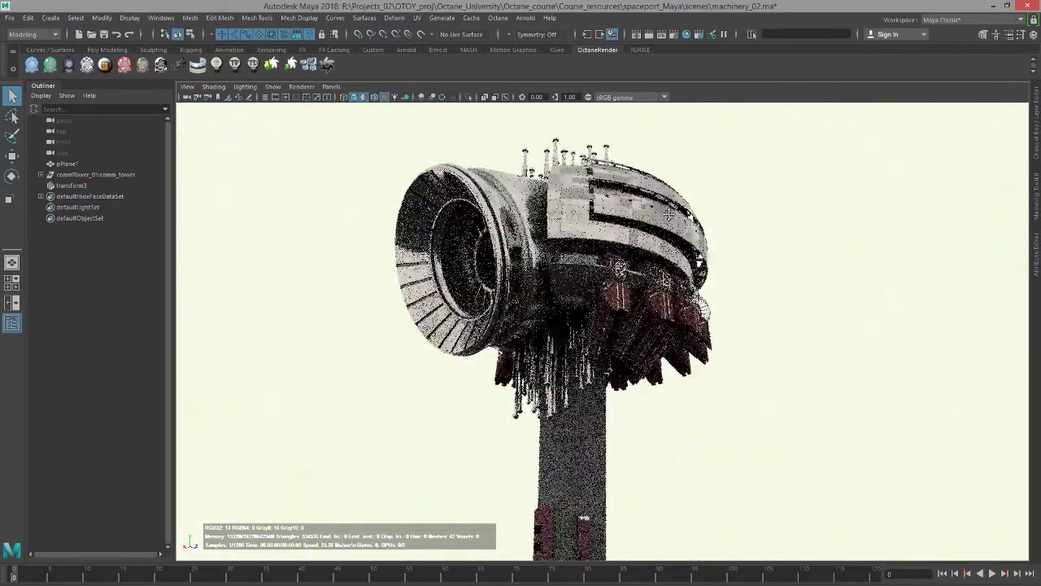
alt+right_drag(680, 222, 671, 222)
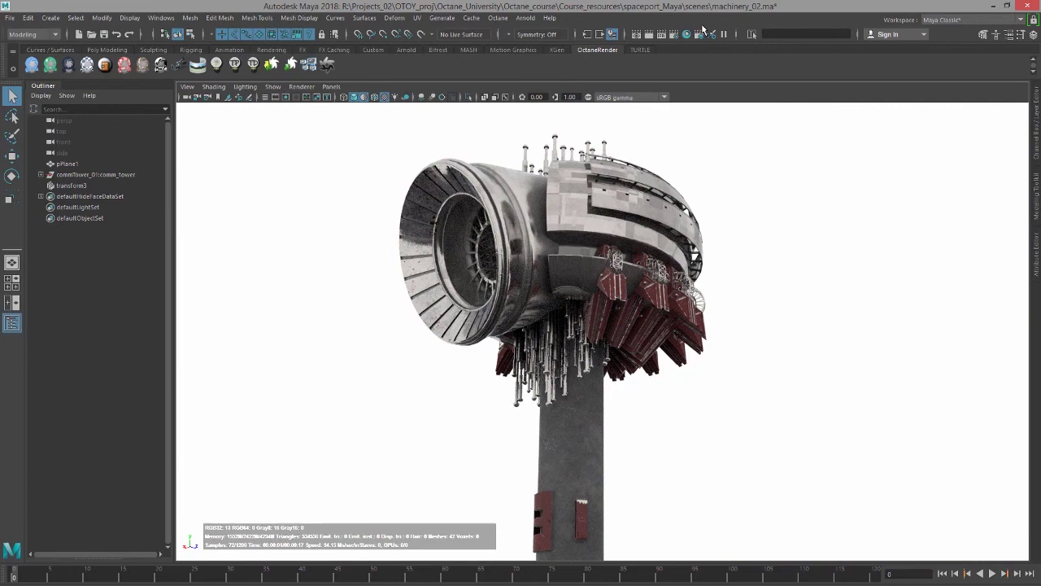
Step: Open the Hypershade and list the procedural Octane textures, keeping the tower in view beside it
click(686, 35)
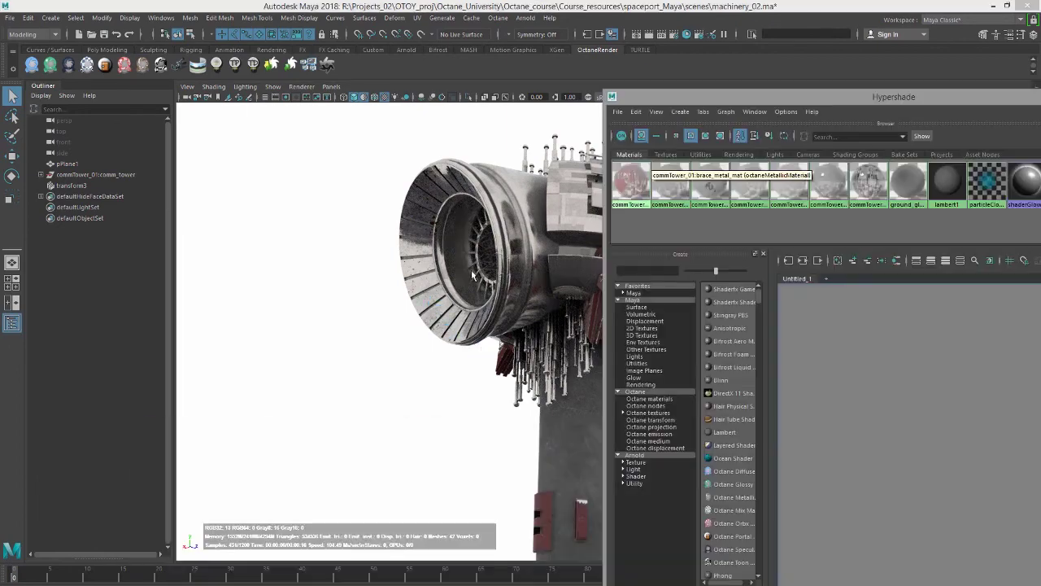
alt+middle_drag(379, 284, 248, 269)
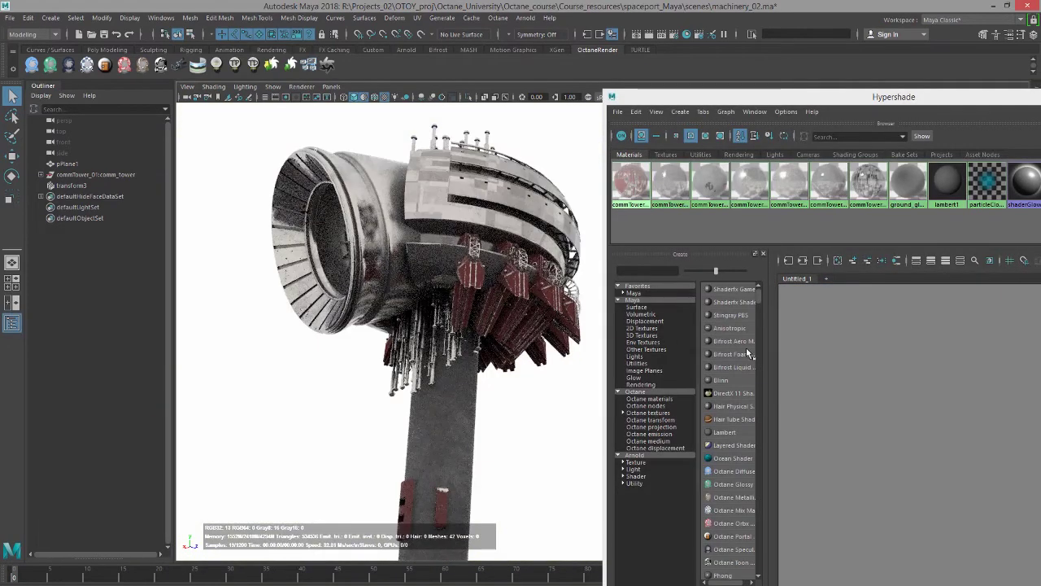
drag(768, 358, 838, 358)
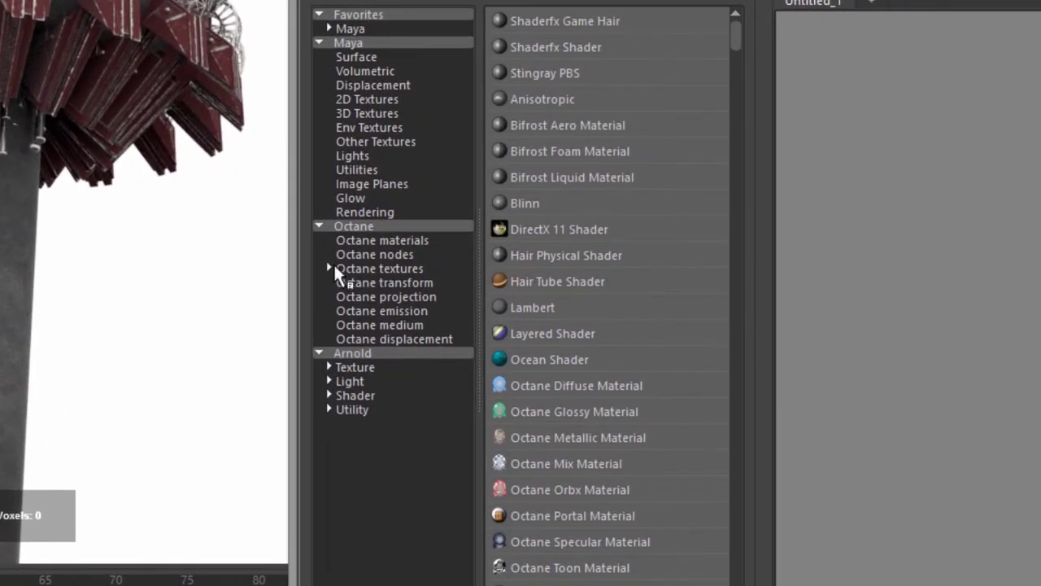
click(331, 268)
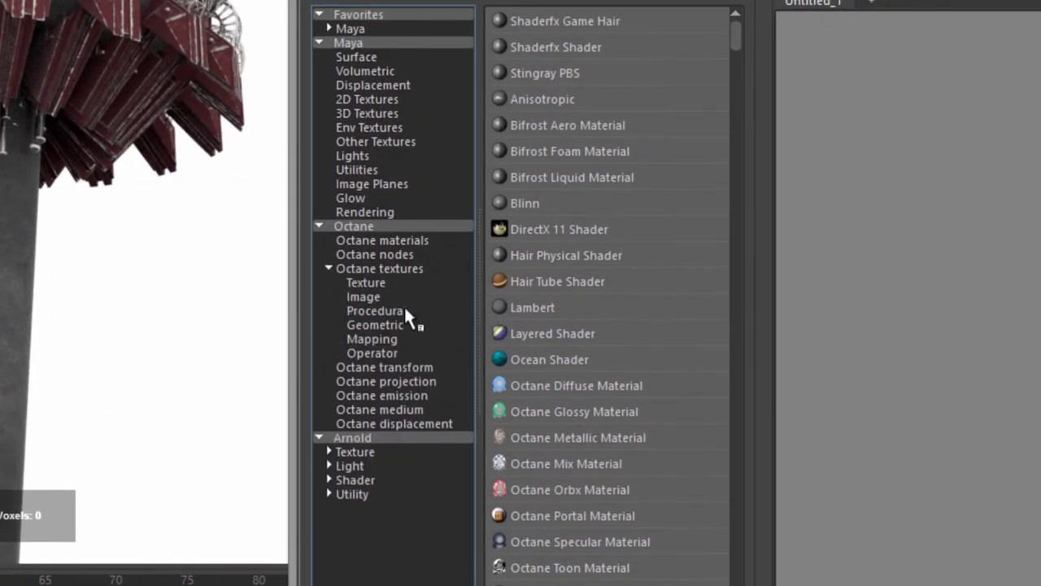
click(376, 311)
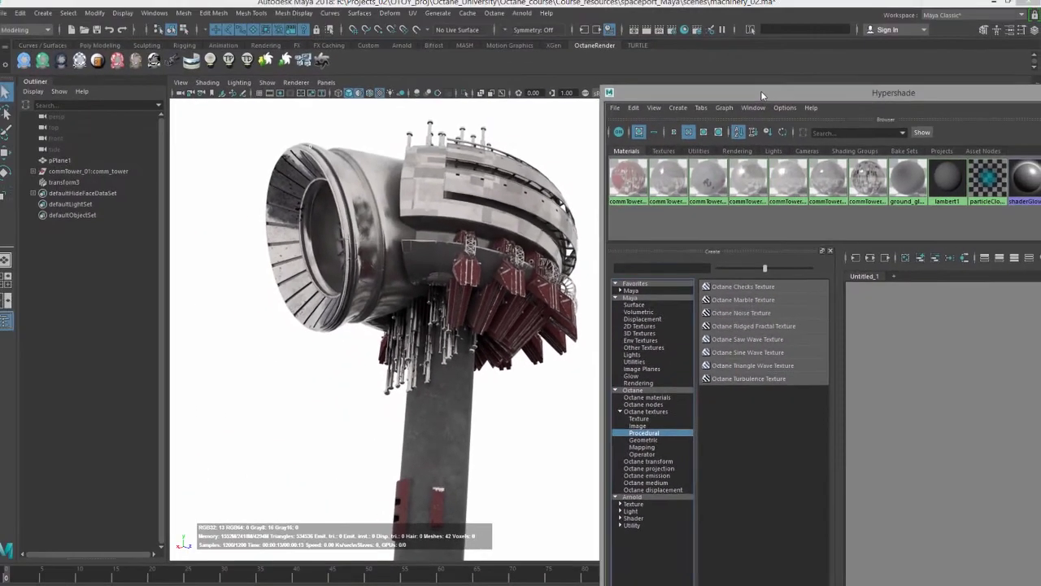
mouse_move(761, 90)
mouse_down()
mouse_move(738, 91)
mouse_move(758, 80)
mouse_move(746, 104)
mouse_up()
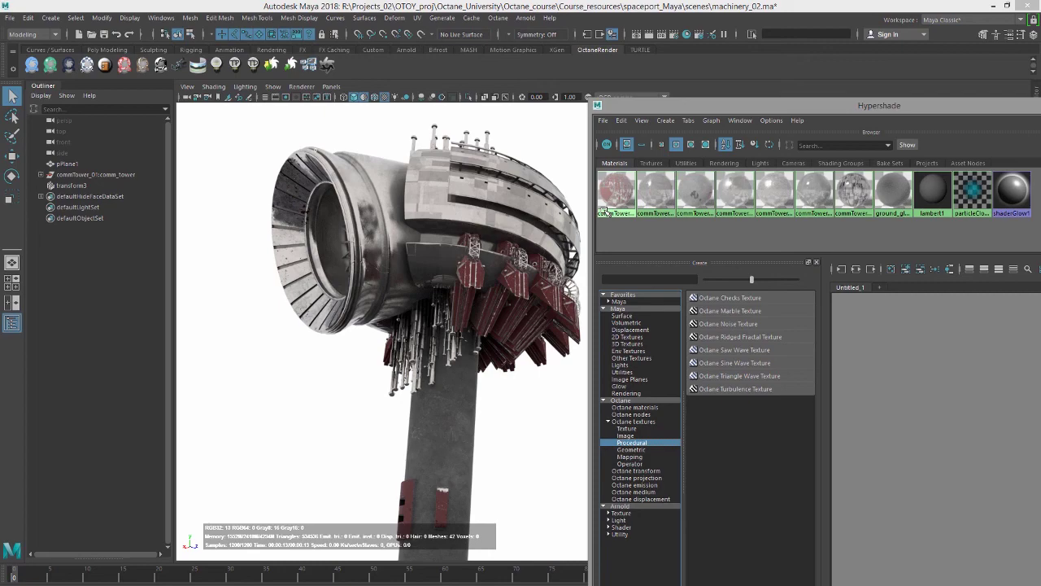
Step: Assign a new Octane Glossy material to the rounded housing behind the curved panels of the tower head
alt+drag(471, 211, 576, 248)
click(455, 269)
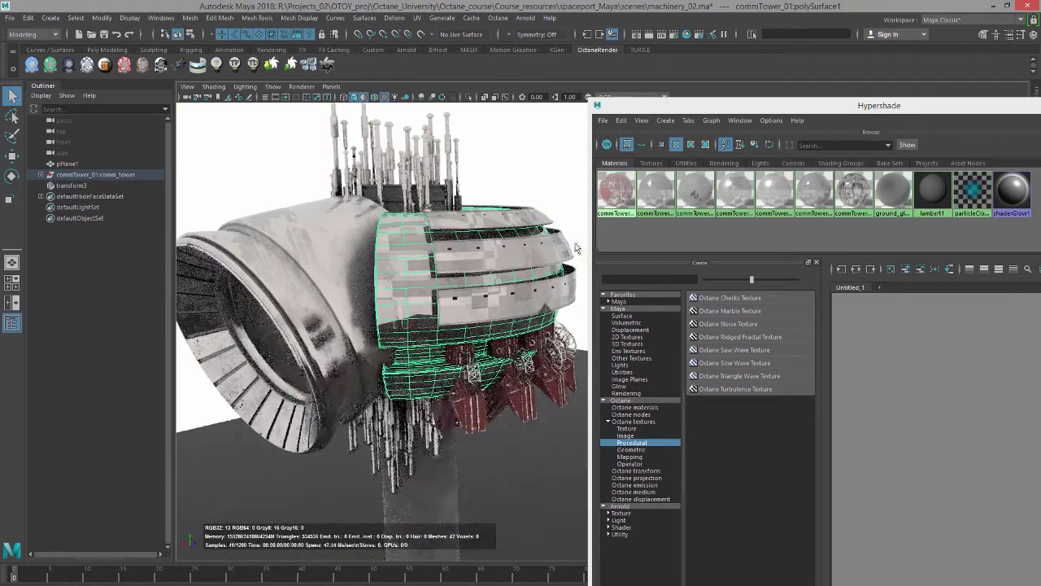
click(53, 67)
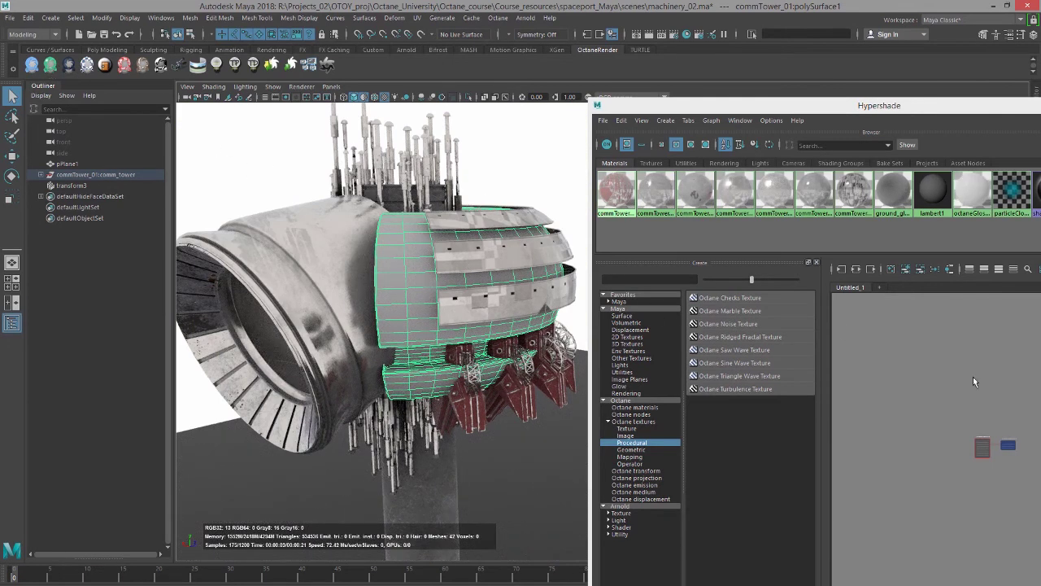
Step: Examine the new glossy material's node in the Hypershade graph up close, and move the Hypershade out of the viewport's way
alt+middle_drag(905, 378, 845, 363)
alt+right_drag(875, 374, 1018, 426)
alt+middle_drag(976, 414, 905, 356)
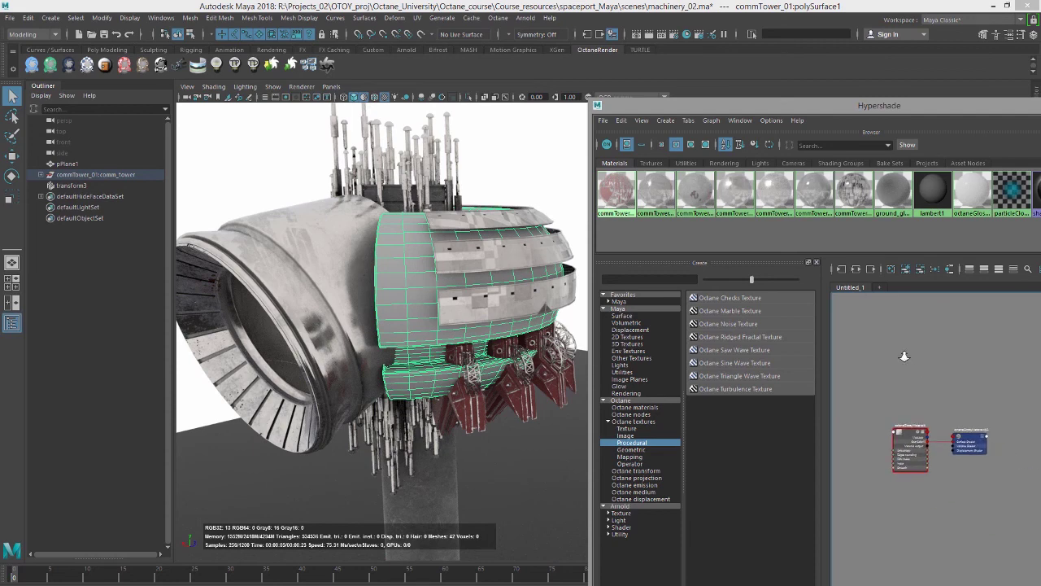
alt+right_drag(904, 356, 996, 406)
alt+middle_drag(955, 379, 921, 290)
alt+right_drag(925, 323, 949, 352)
alt+middle_drag(948, 366, 987, 291)
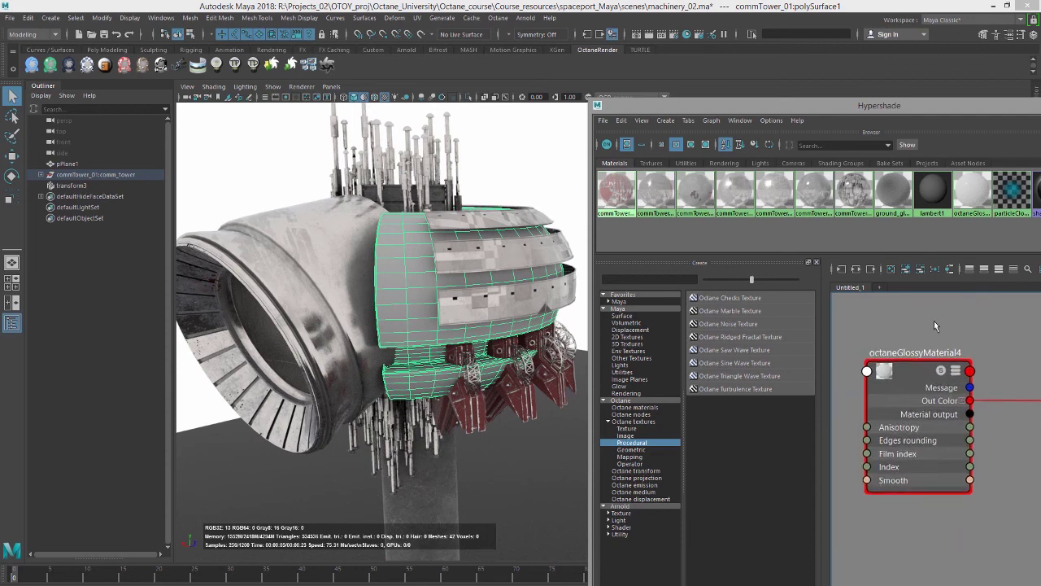
alt+middle_drag(935, 321, 941, 308)
drag(884, 105, 0, 122)
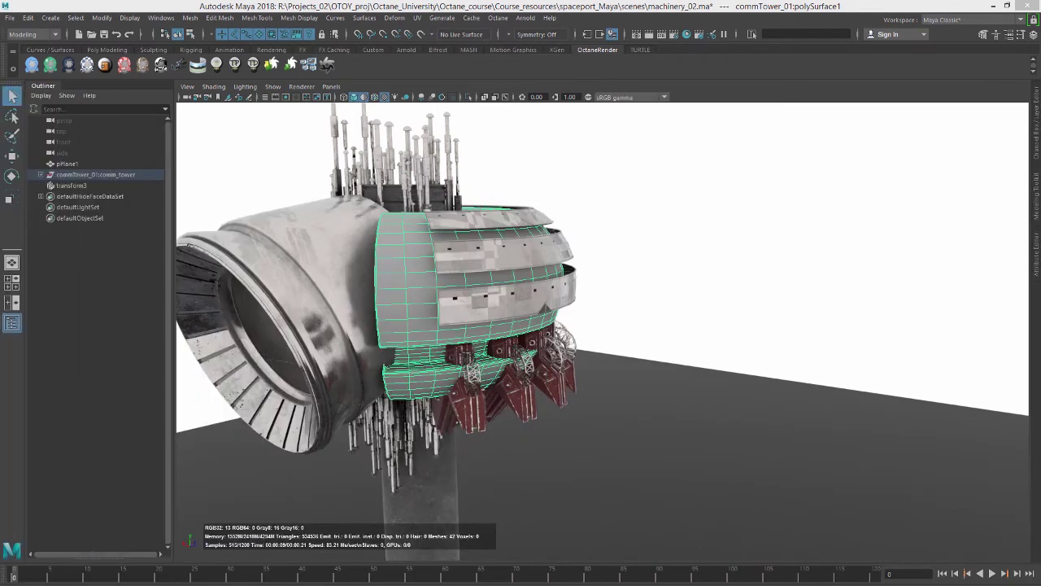
Step: Show the rounded housing's glossy material attributes in the Attribute Editor
click(1037, 253)
alt+middle_drag(553, 301, 676, 252)
alt+right_drag(537, 282, 648, 282)
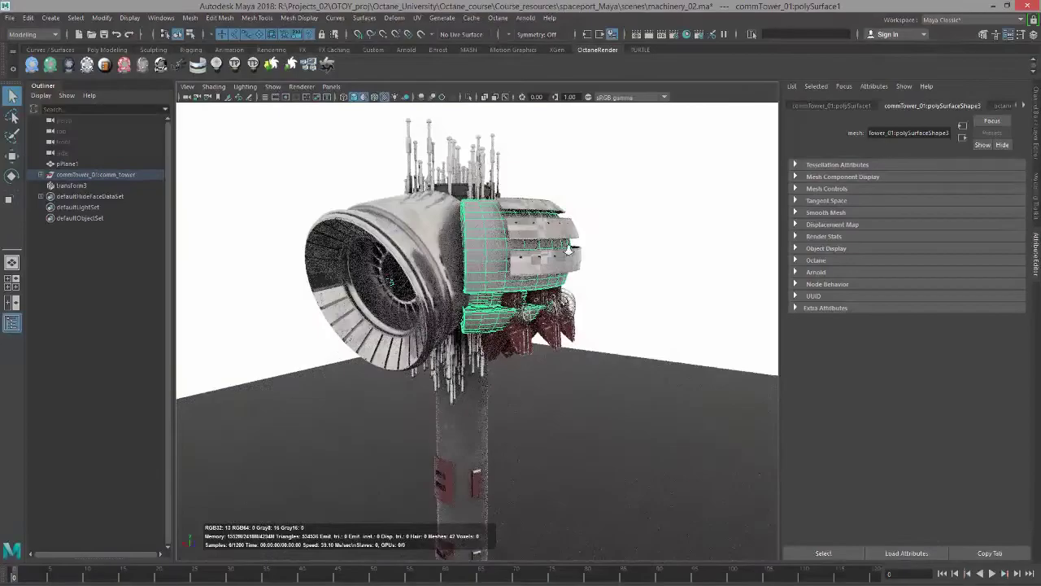
alt+middle_drag(649, 281, 642, 350)
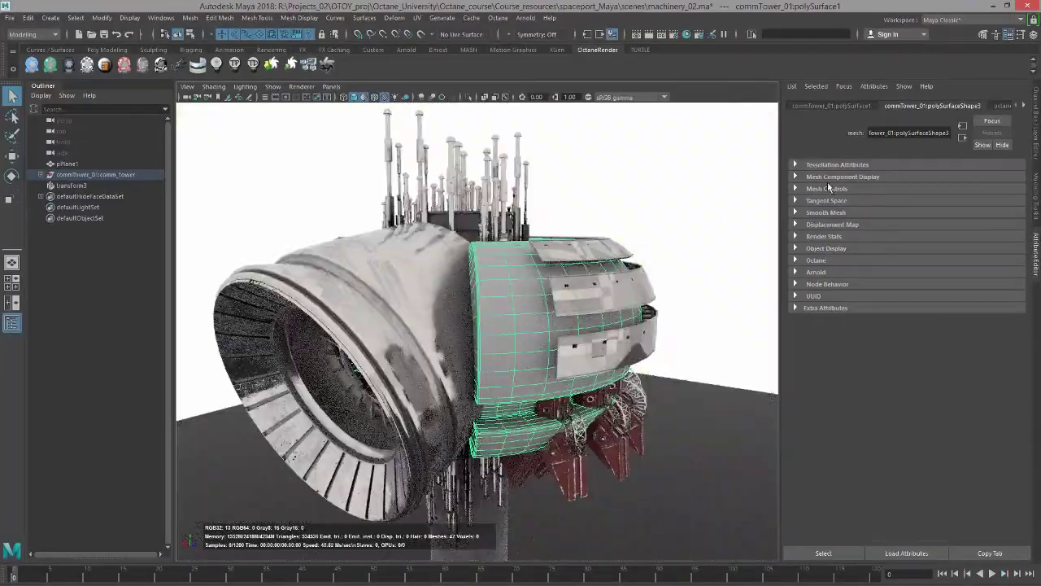
click(1023, 106)
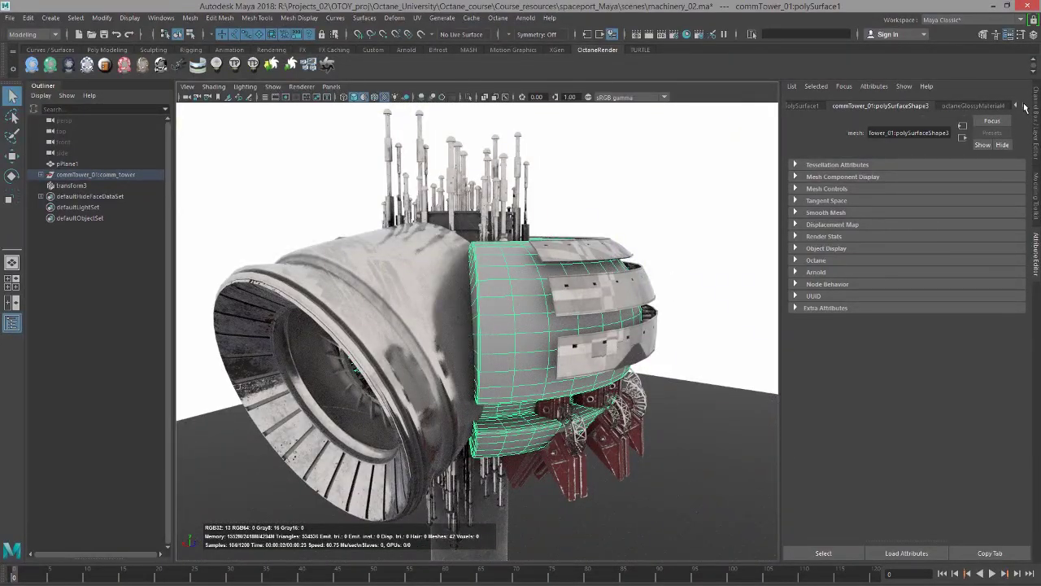
click(984, 106)
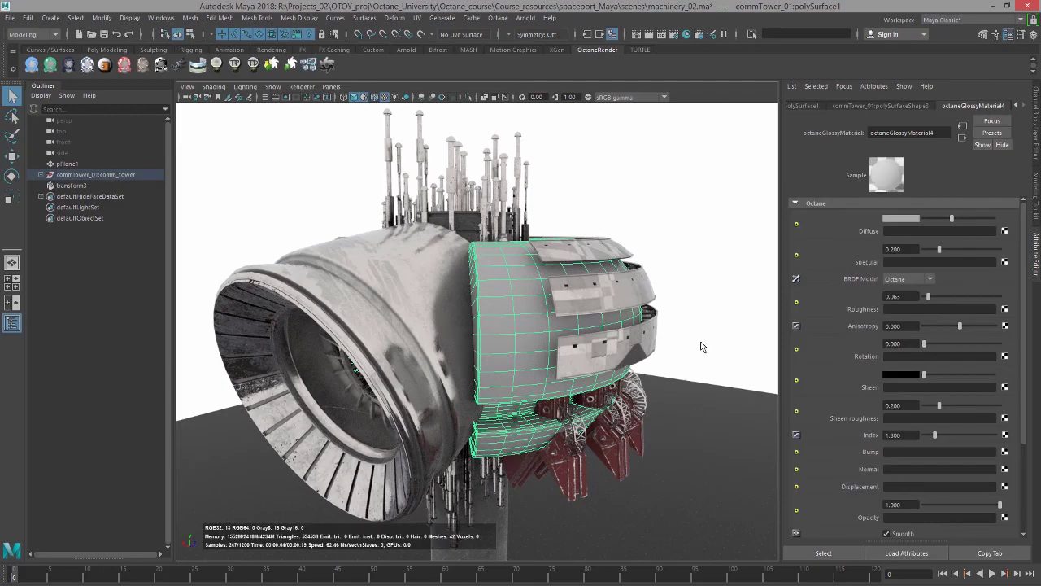
Step: Connect a procedural Octane Marble Texture to the glossy material's Diffuse channel
alt+drag(650, 287, 580, 325)
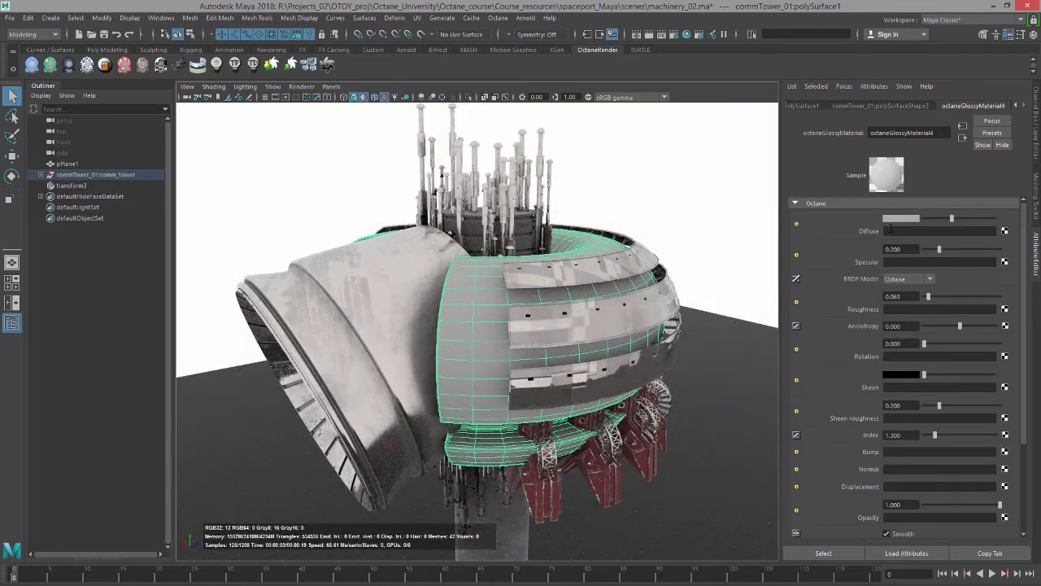
click(1006, 233)
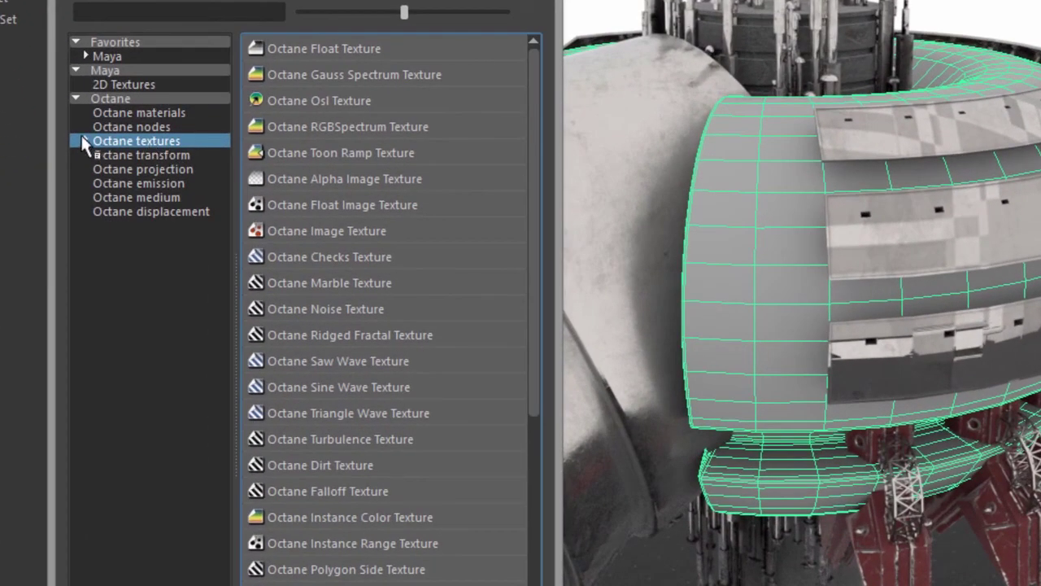
click(84, 140)
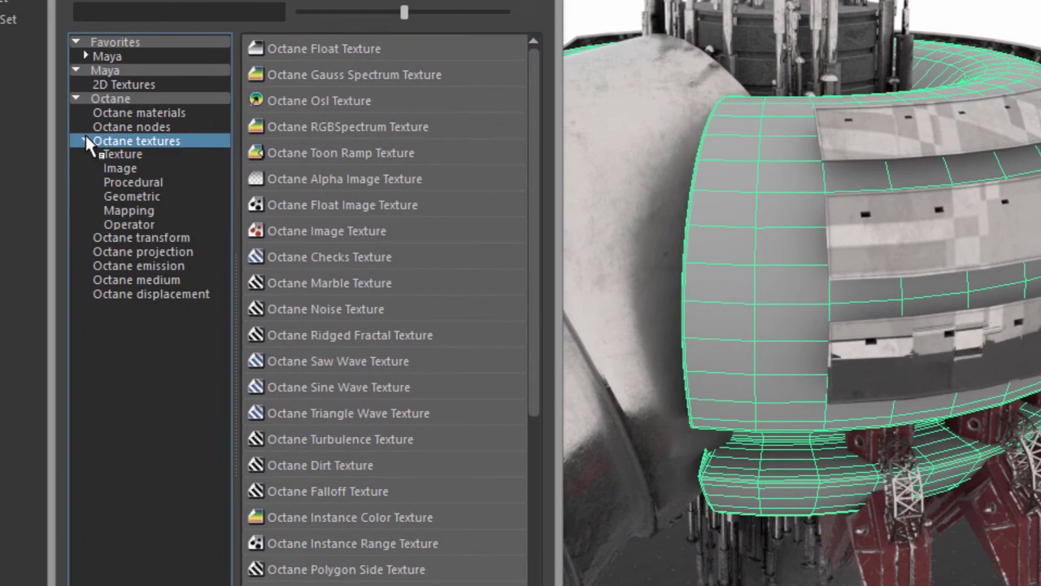
click(155, 183)
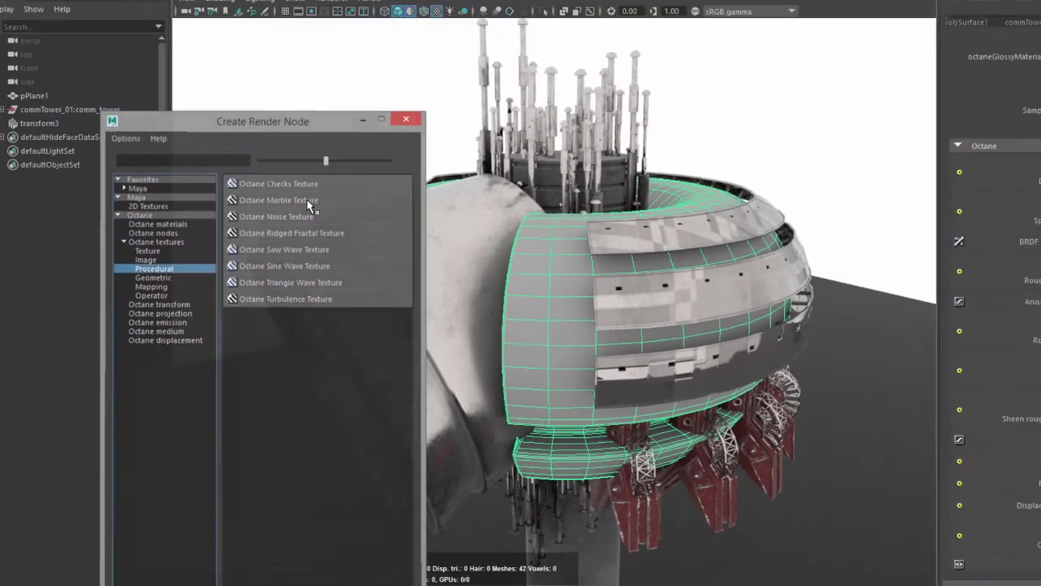
click(373, 74)
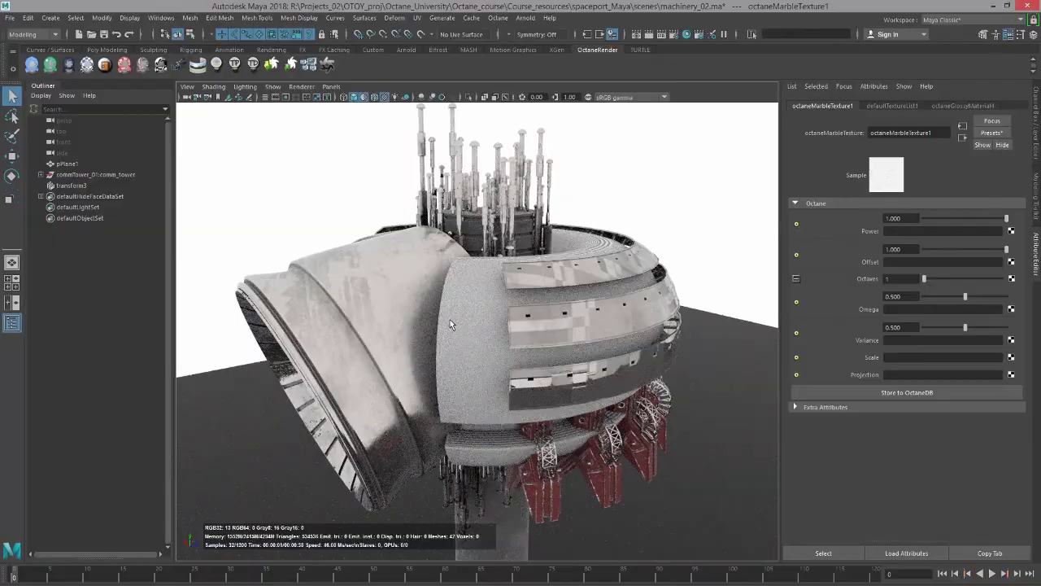
Step: Inspect the marble pattern on the housing up close and connect an Octane Scale Transform to the texture's Scale attribute
alt+right_drag(469, 325, 516, 325)
alt+drag(501, 300, 551, 311)
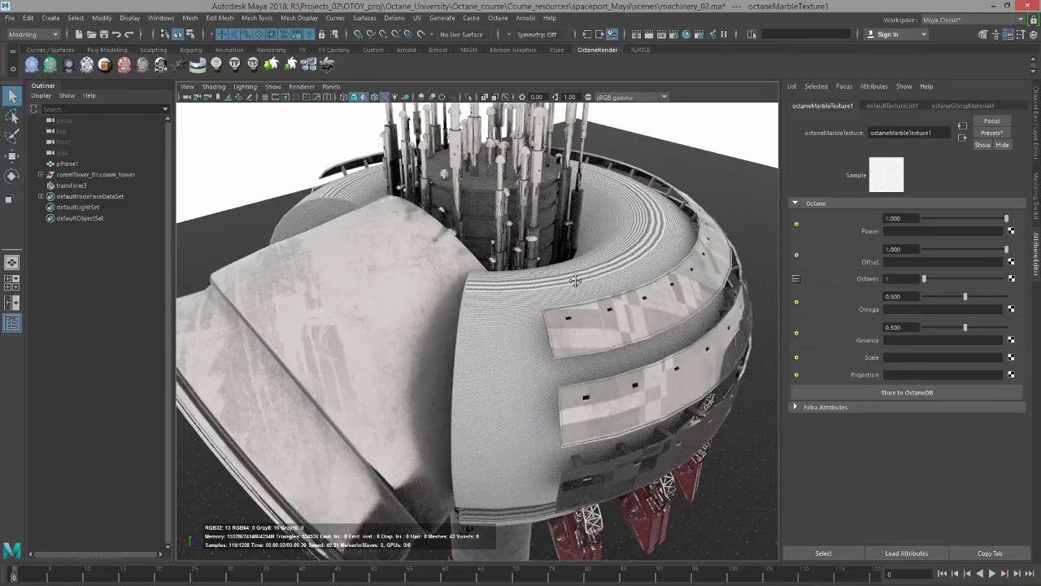
alt+drag(575, 279, 596, 293)
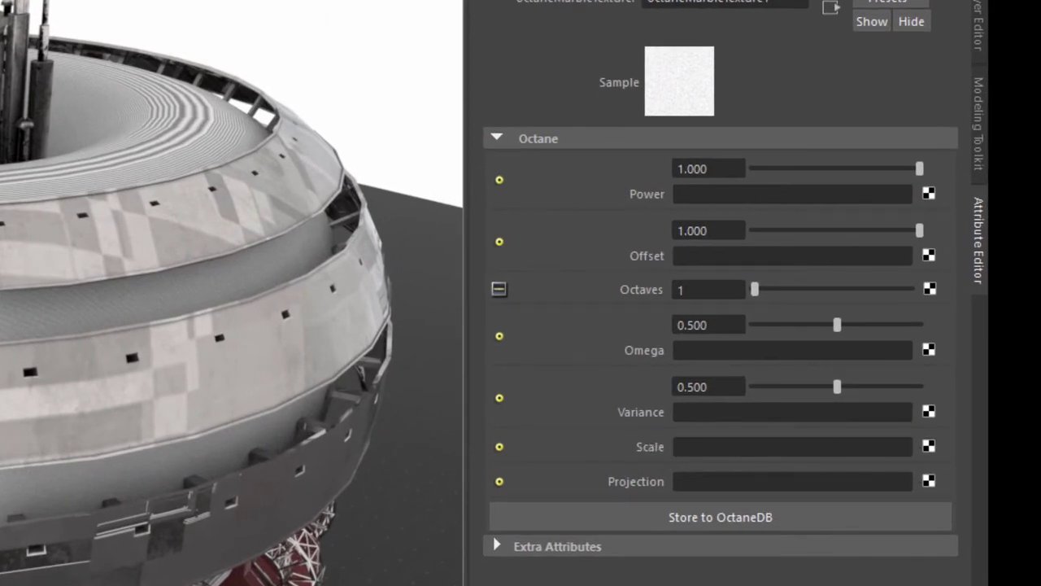
click(928, 446)
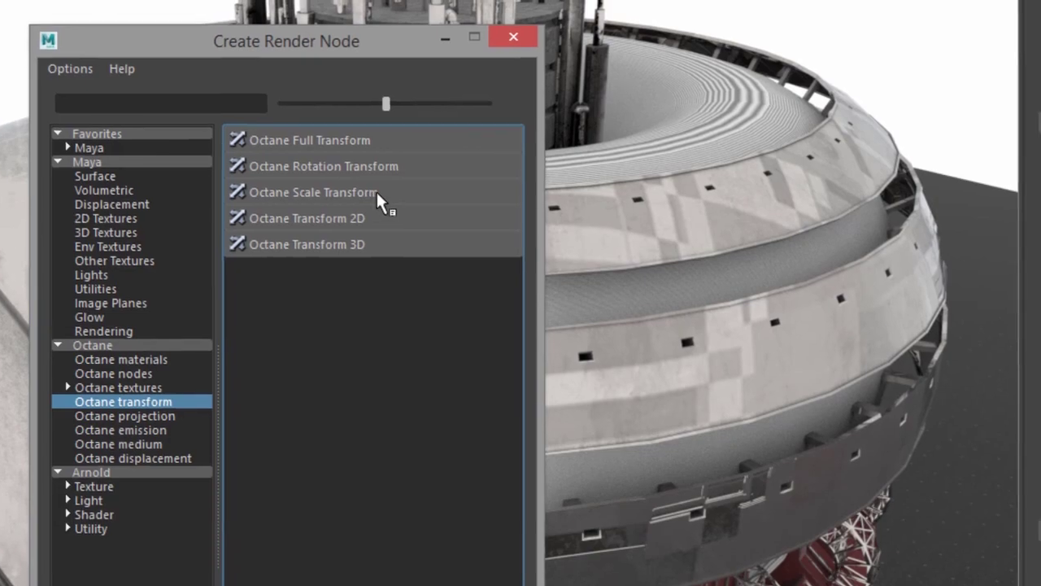
click(383, 192)
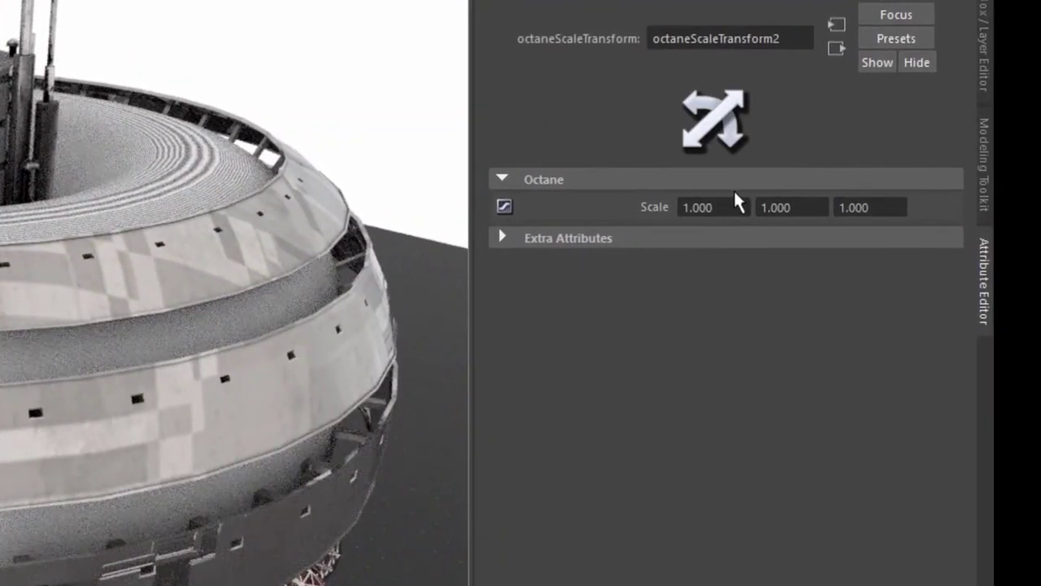
Step: Set the scale transform to 100 on all three axes
click(732, 208)
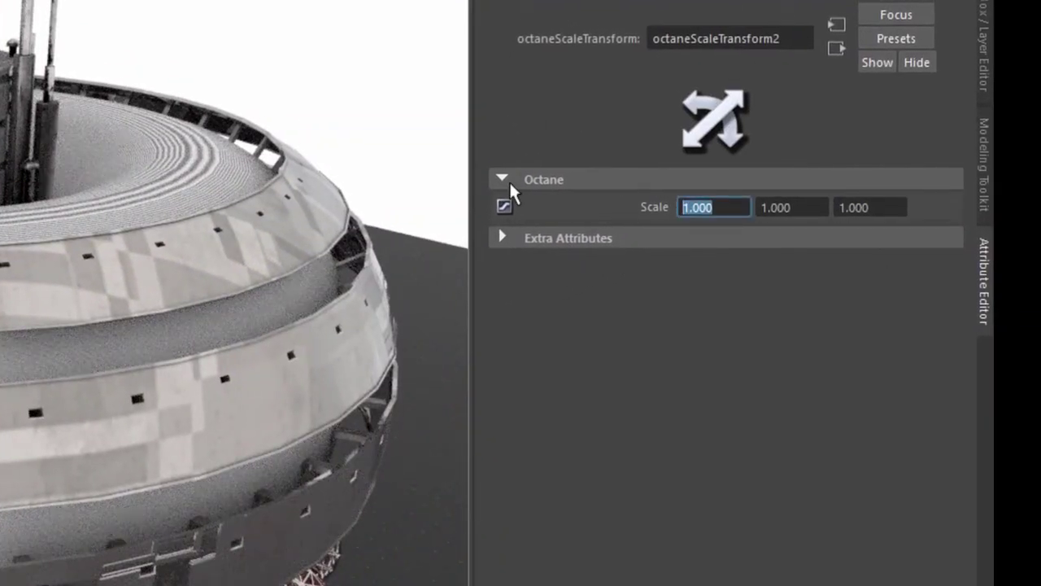
text(100)
key(Return)
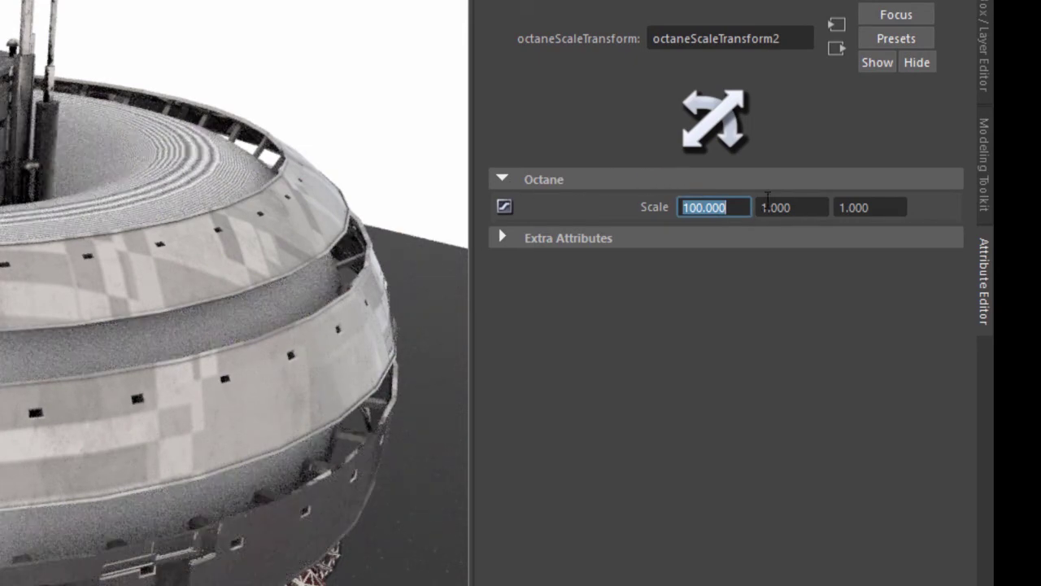
key(Tab)
text(100)
key(Return)
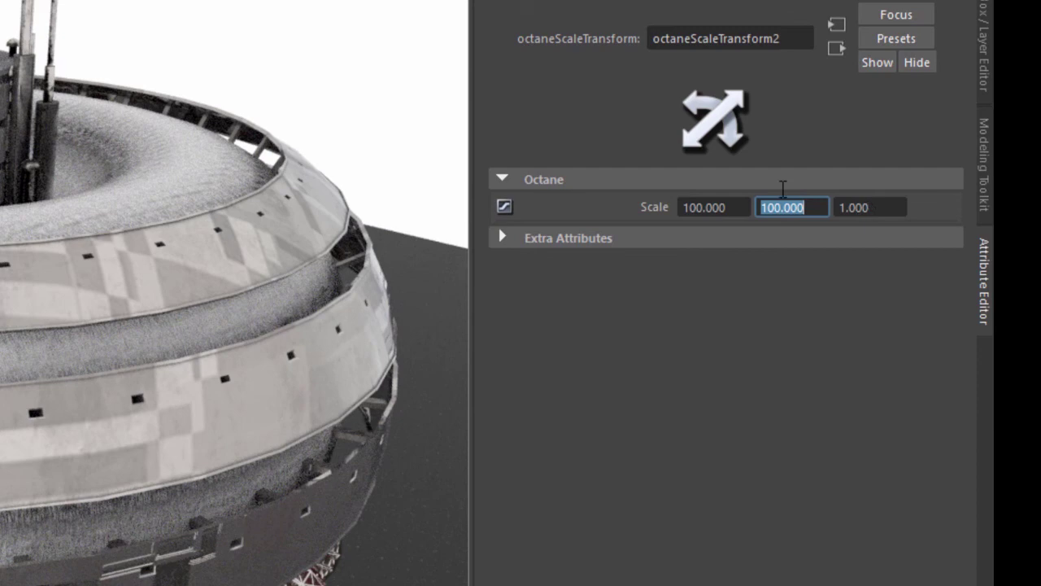
key(Tab)
text(100)
key(Return)
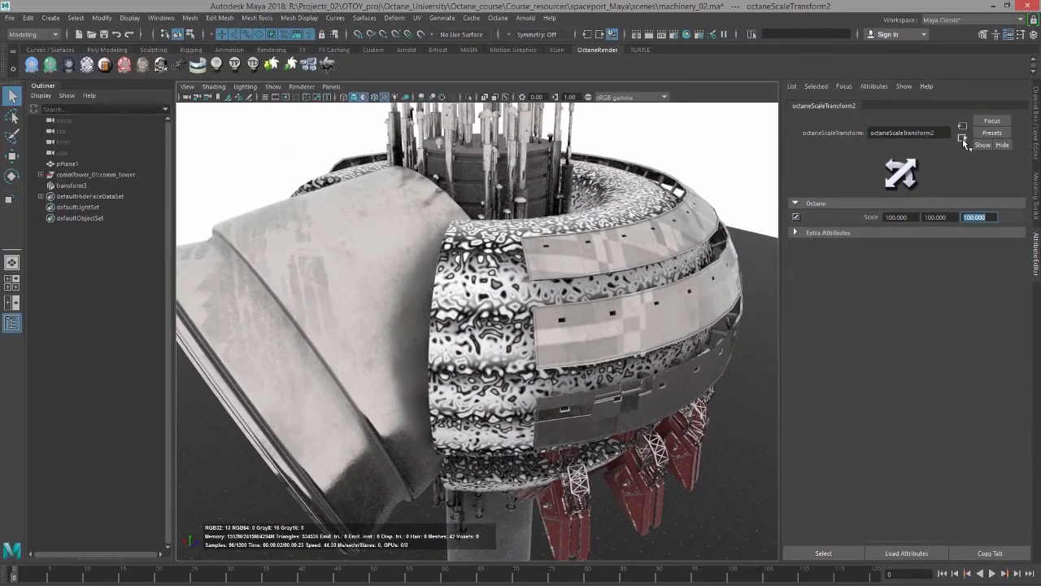
Step: Return to the marble texture's attributes, set Power to 0.987 and Offset to 0.973, and try adjusting Octaves
click(962, 138)
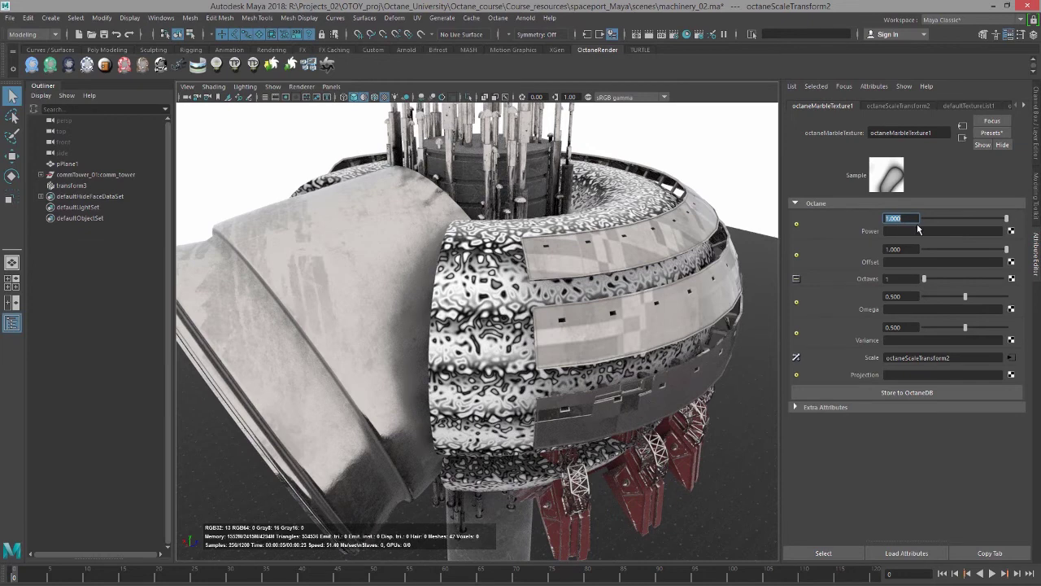
mouse_move(990, 218)
mouse_down()
mouse_move(930, 215)
mouse_move(1004, 220)
mouse_up()
drag(978, 248, 935, 247)
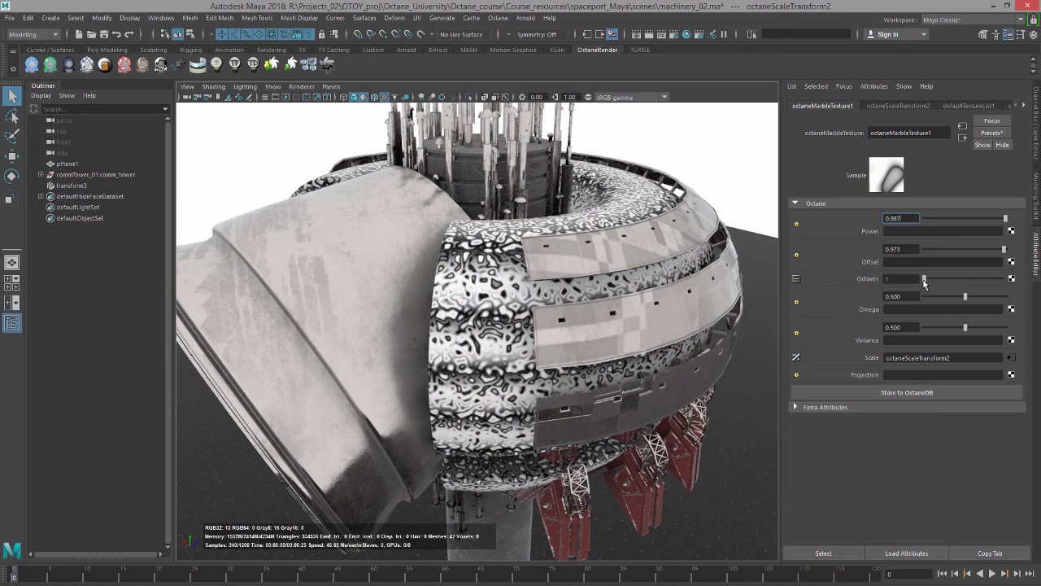
drag(935, 277, 908, 275)
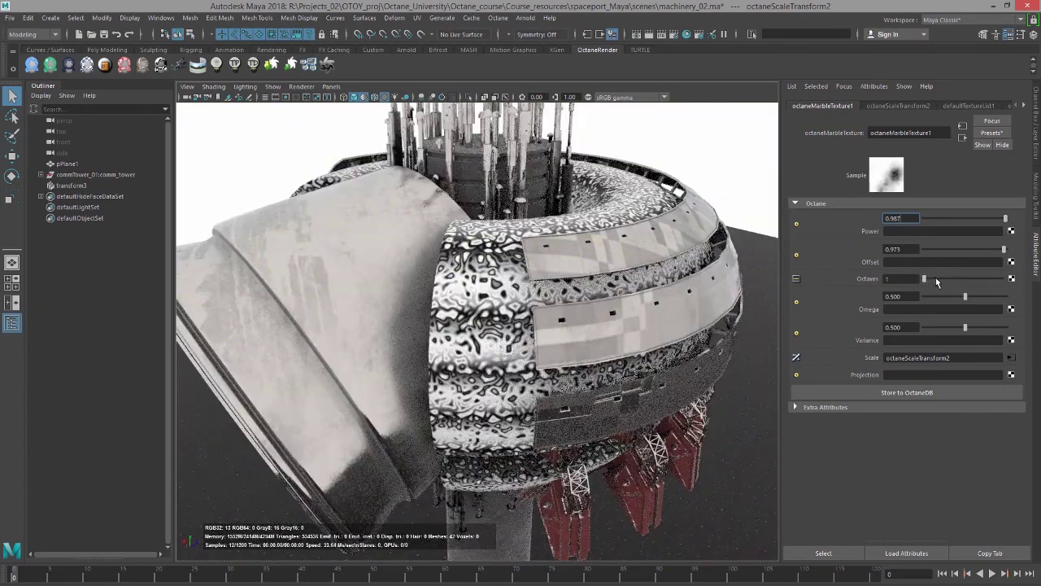
Step: Try different Octaves and Omega values on the marble texture, settling on Octaves 4 and Omega 0.633
click(965, 279)
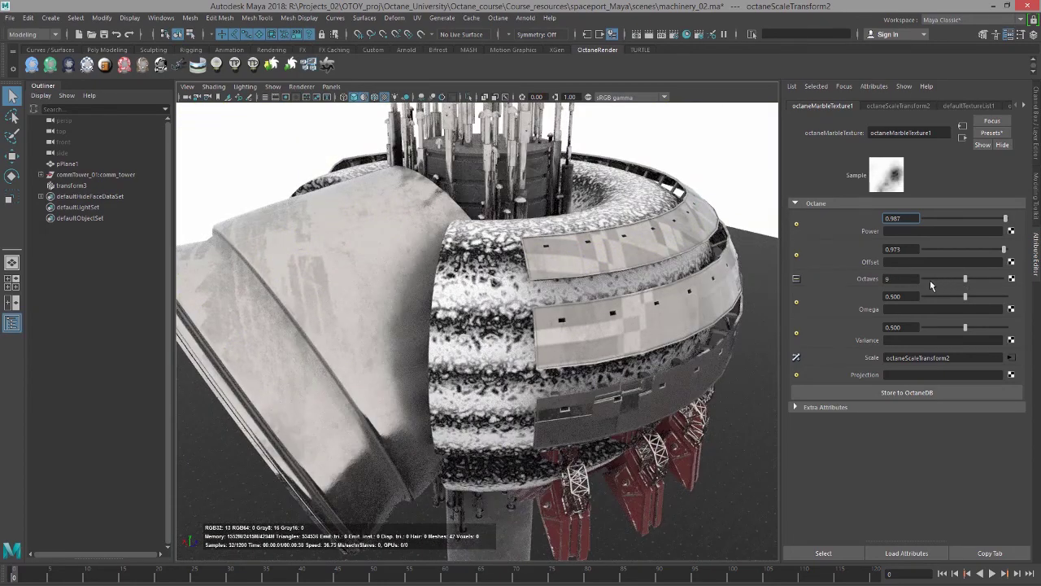
click(922, 279)
click(940, 279)
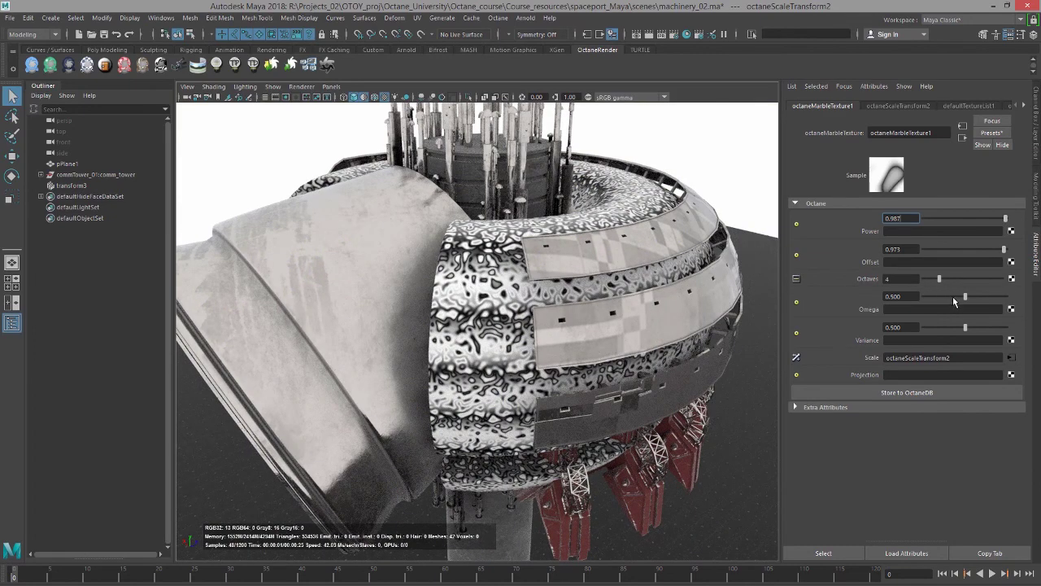
drag(953, 297, 933, 297)
click(928, 295)
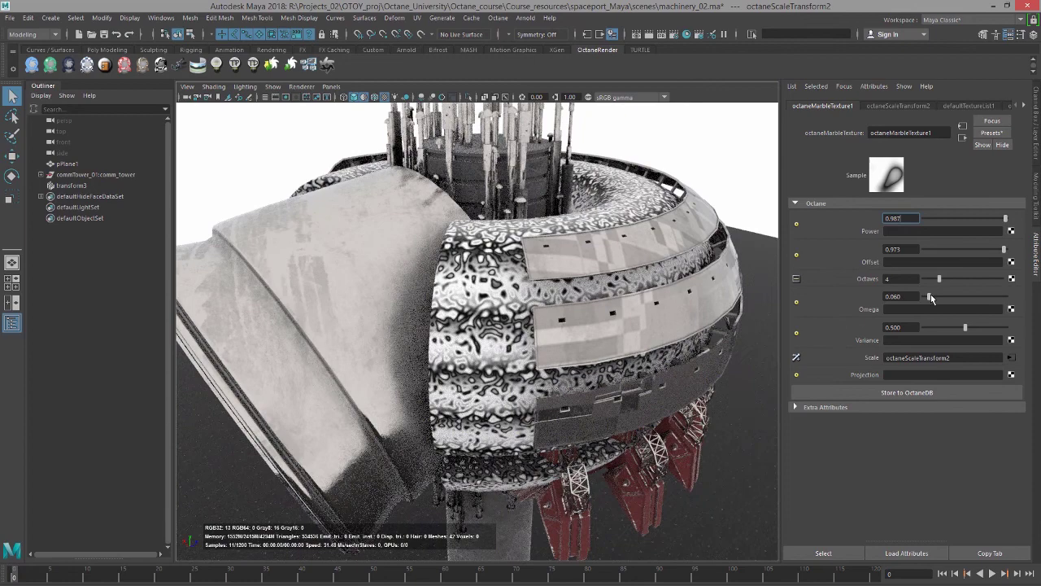
click(982, 297)
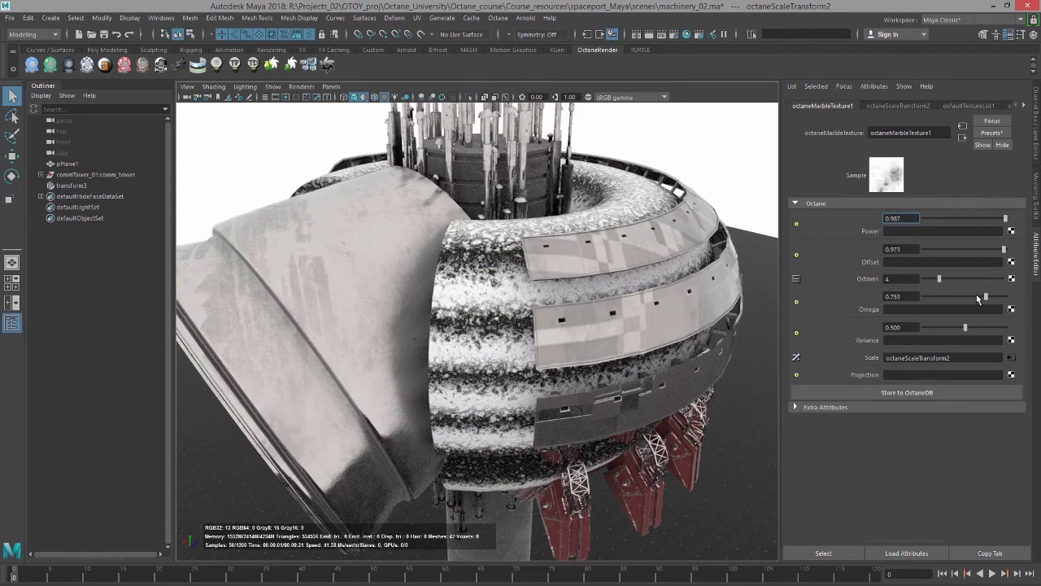
click(977, 297)
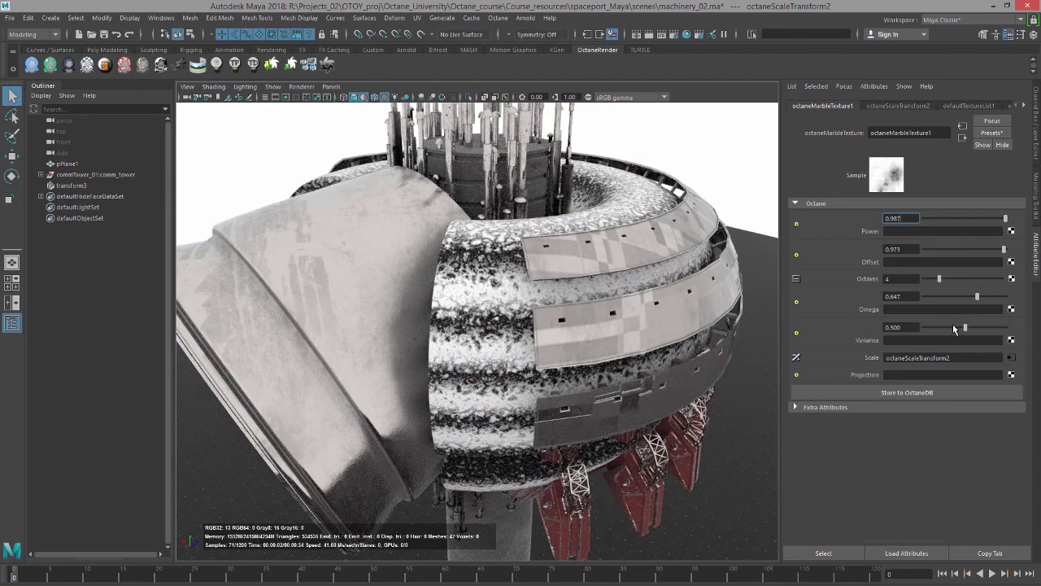
Step: Lower the marble texture's Variance to 0.220
click(934, 328)
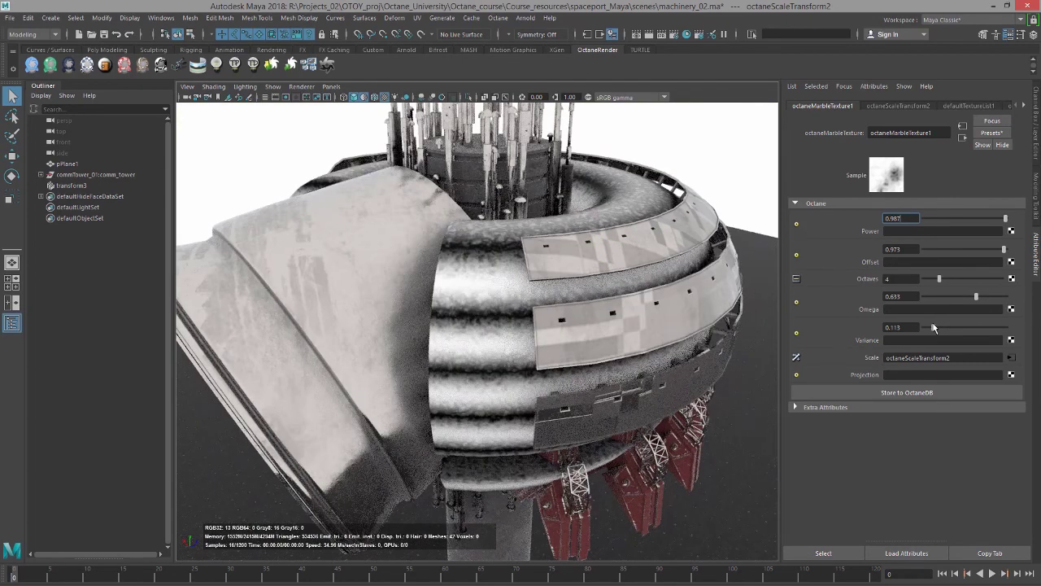
click(937, 328)
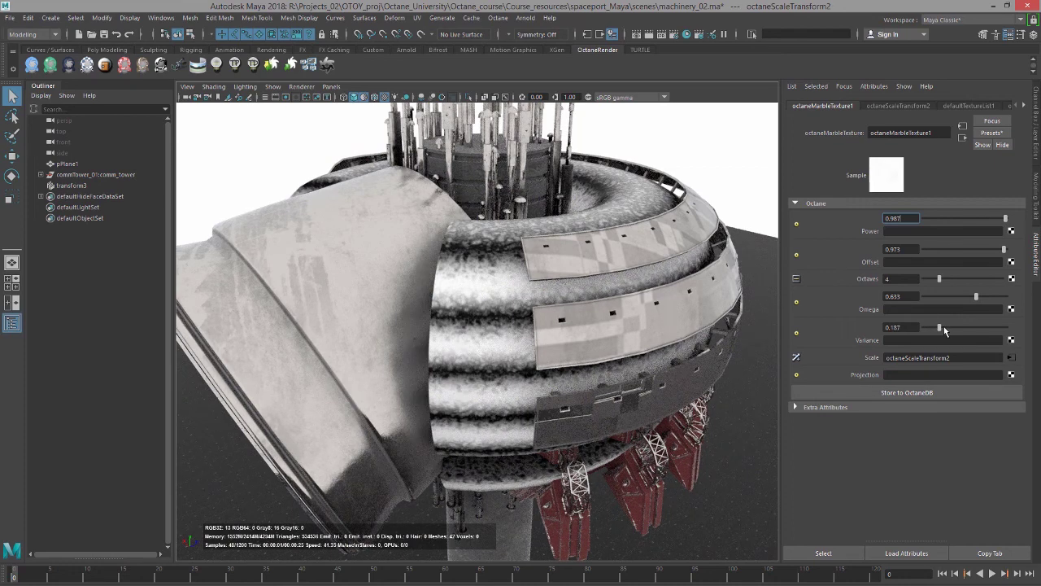
click(944, 327)
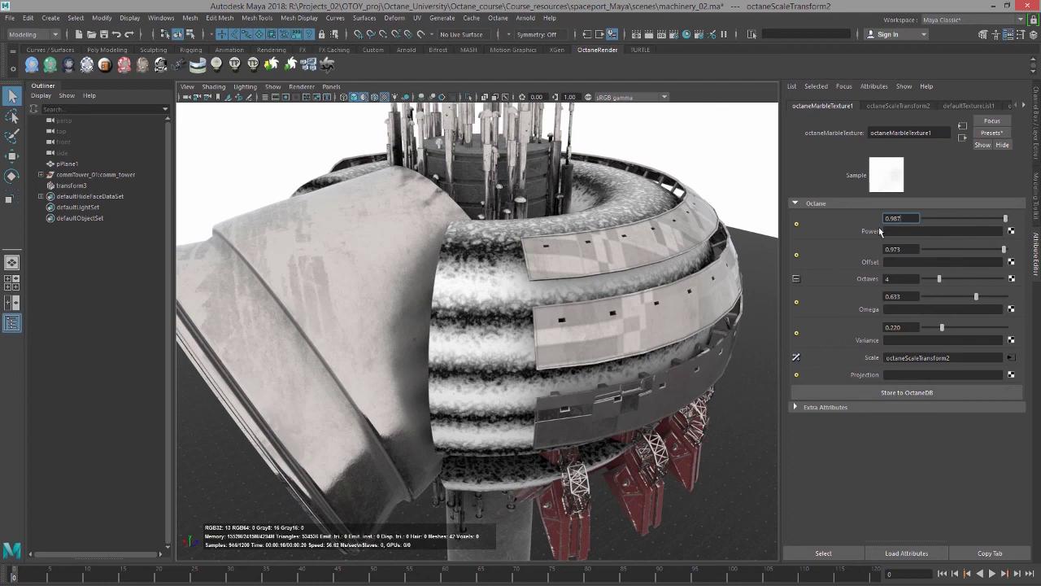
Step: Connect a procedural Octane Noise Texture to the marble texture's Power attribute
click(1011, 231)
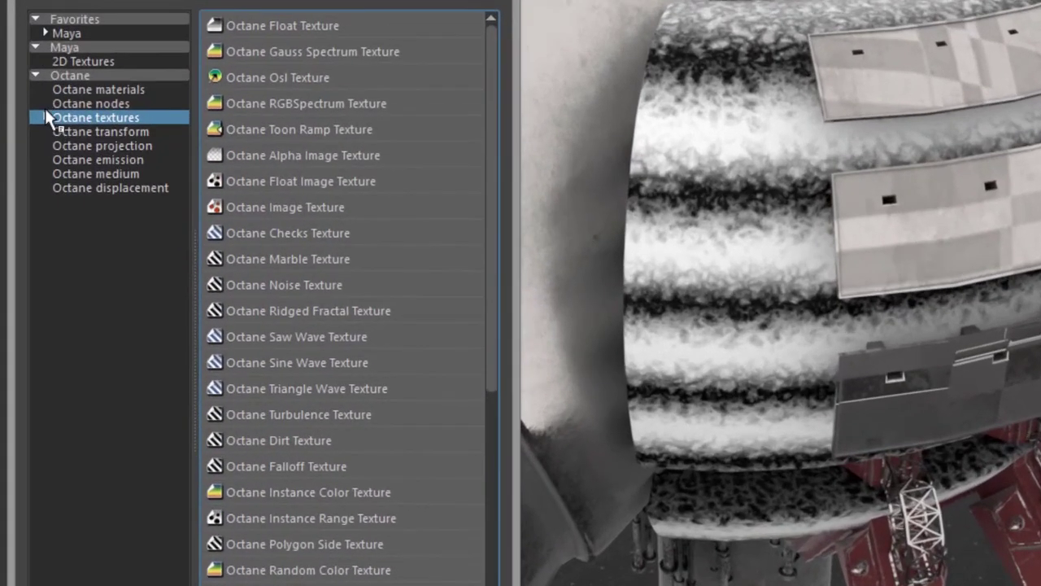
click(137, 278)
click(92, 160)
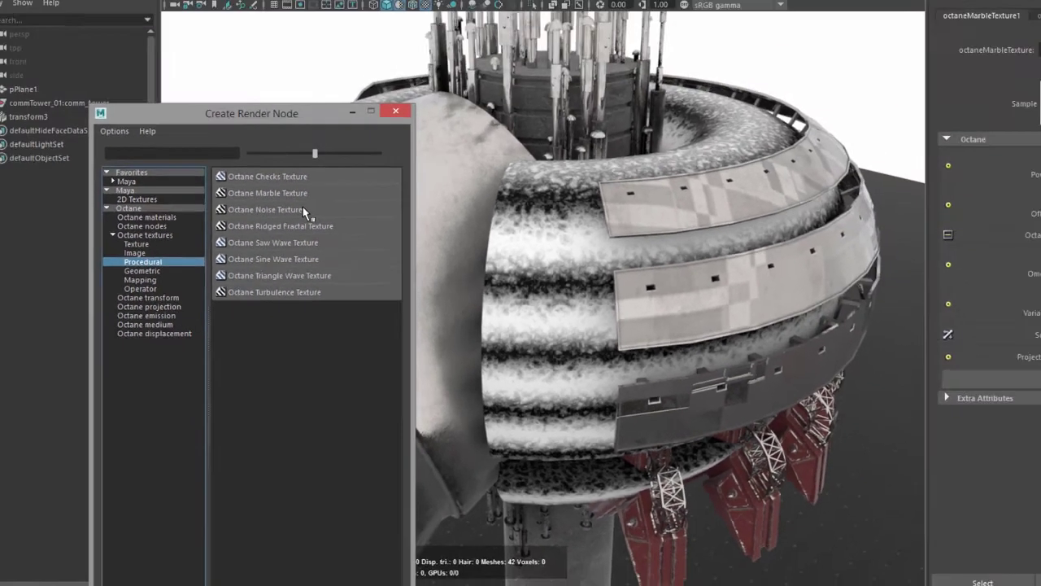
click(345, 79)
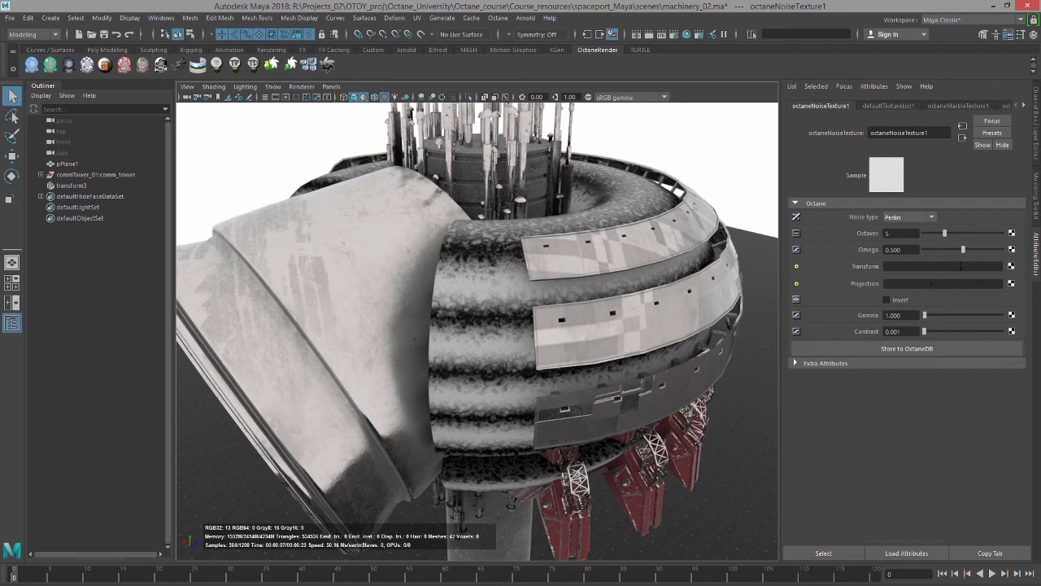
Step: Connect an Octane Scale Transform to the noise texture's Transform attribute and set its scale to 200 on all three axes
click(1011, 266)
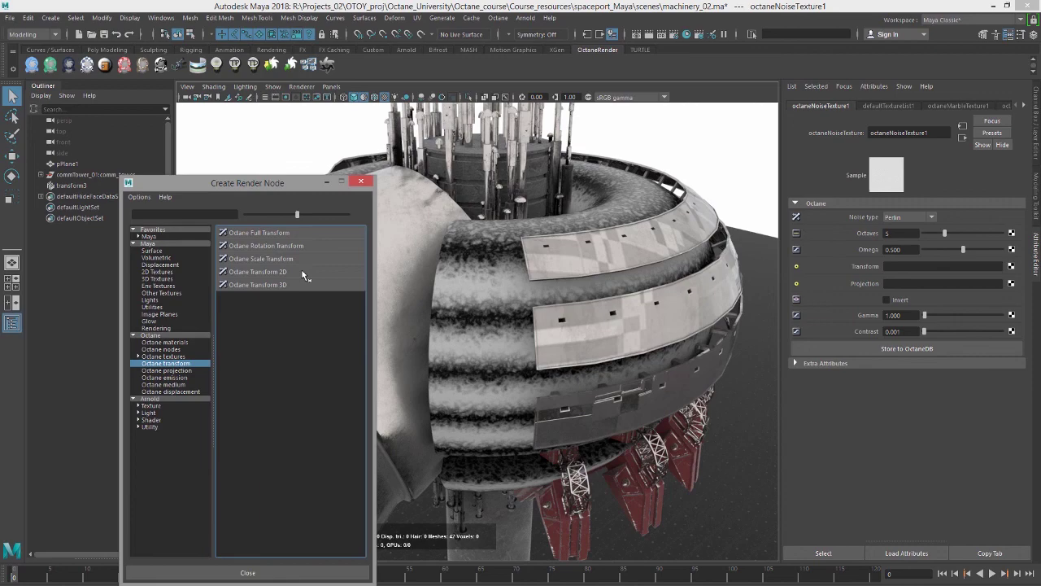
click(285, 259)
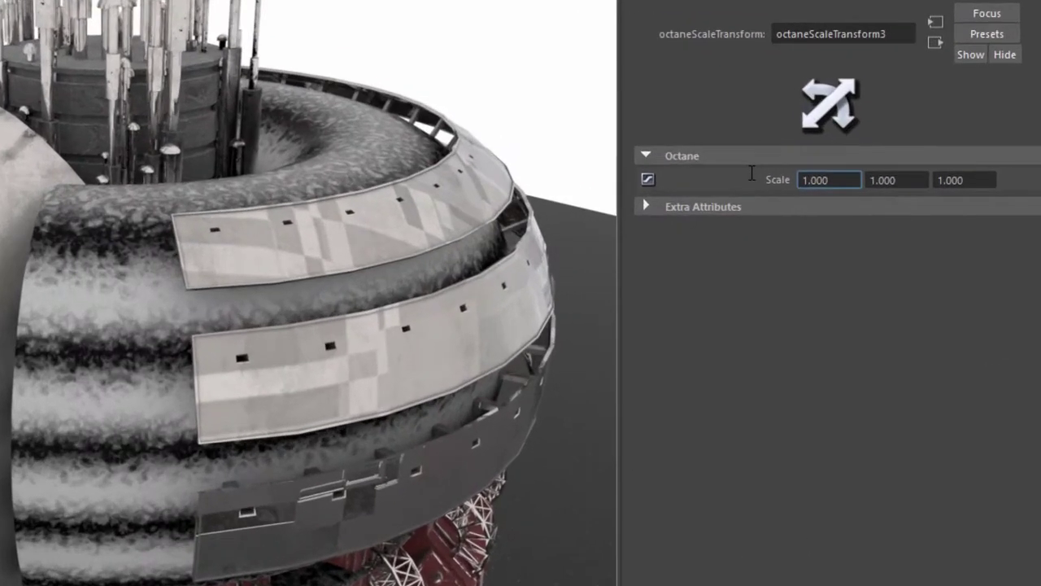
text(200)
key(Return)
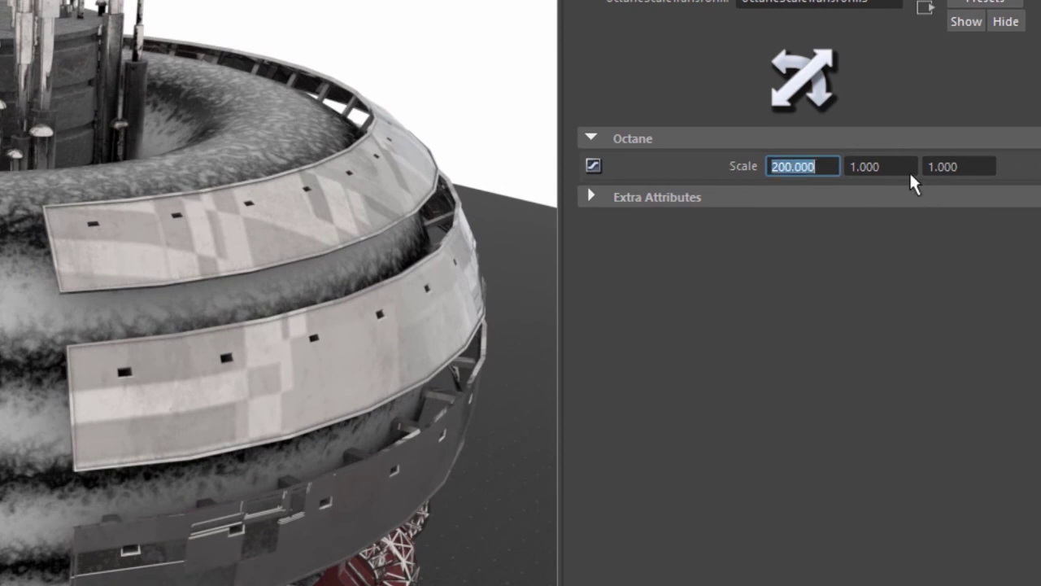
key(Tab)
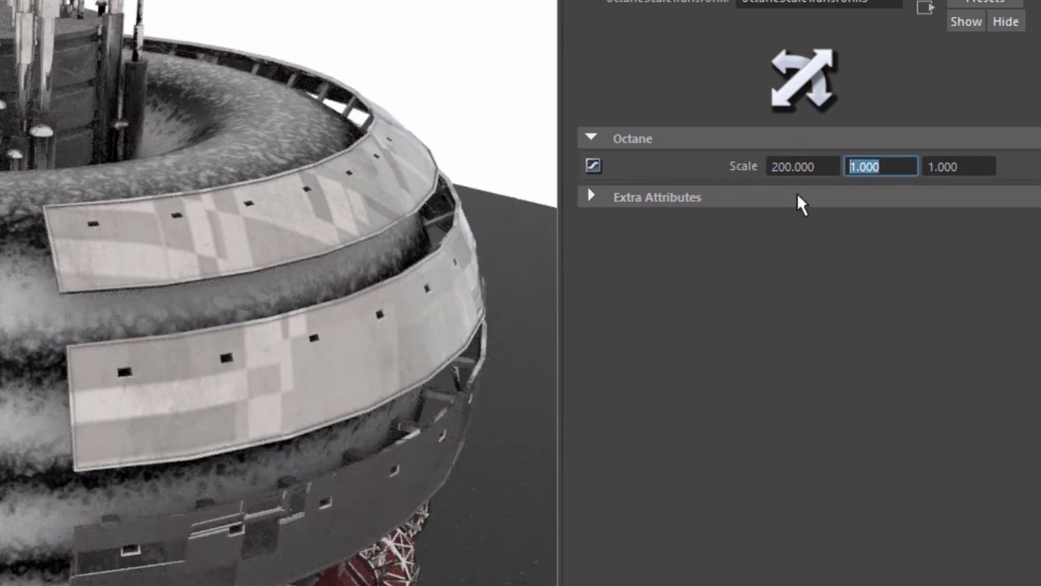
text(200)
key(Return)
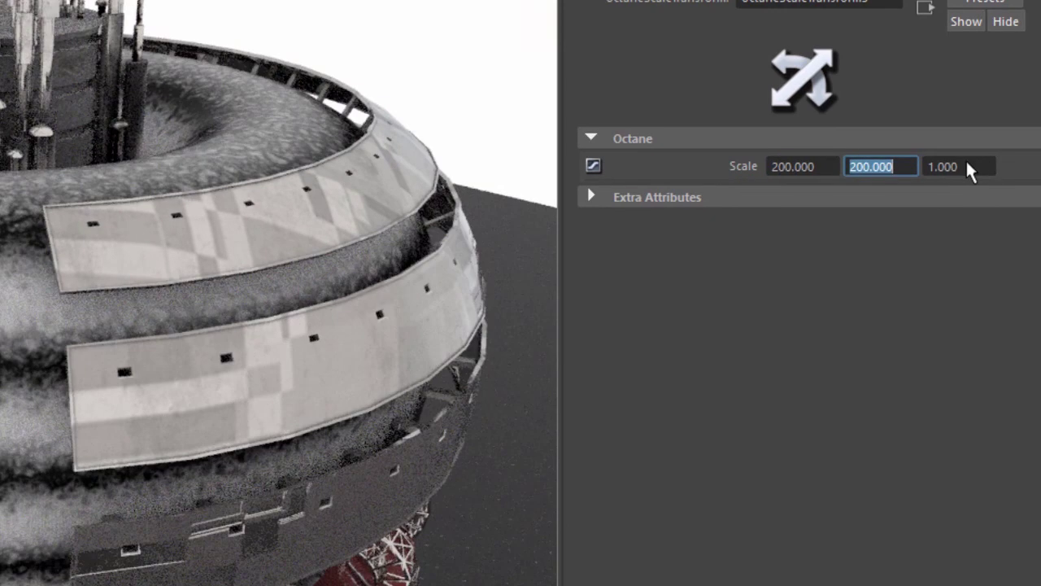
key(Tab)
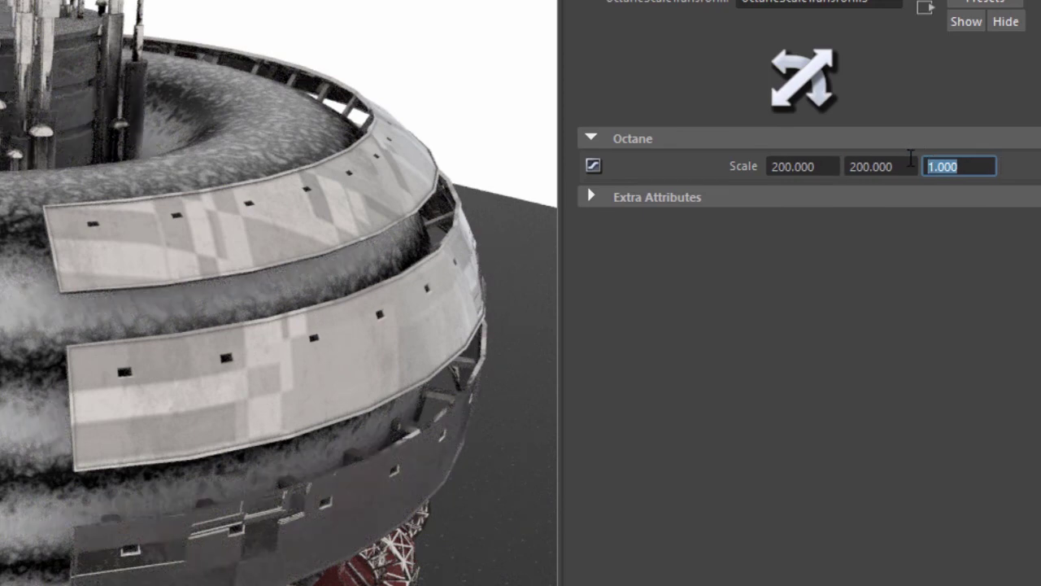
text(200)
key(Return)
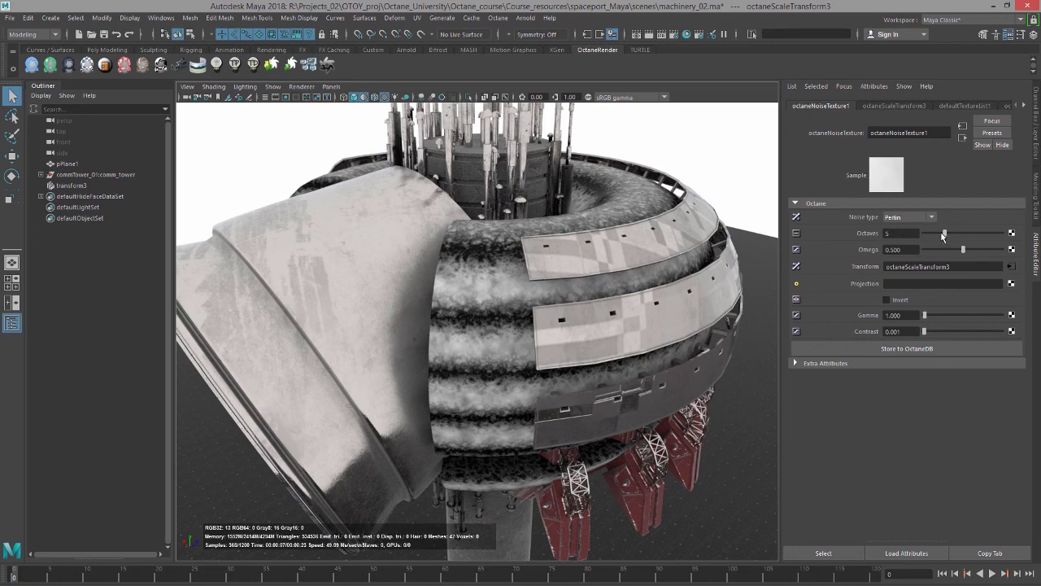
Step: Raise the noise texture's Octaves to 11, try the Turbulence and Circular noise types, and settle on Chips
drag(944, 235, 975, 231)
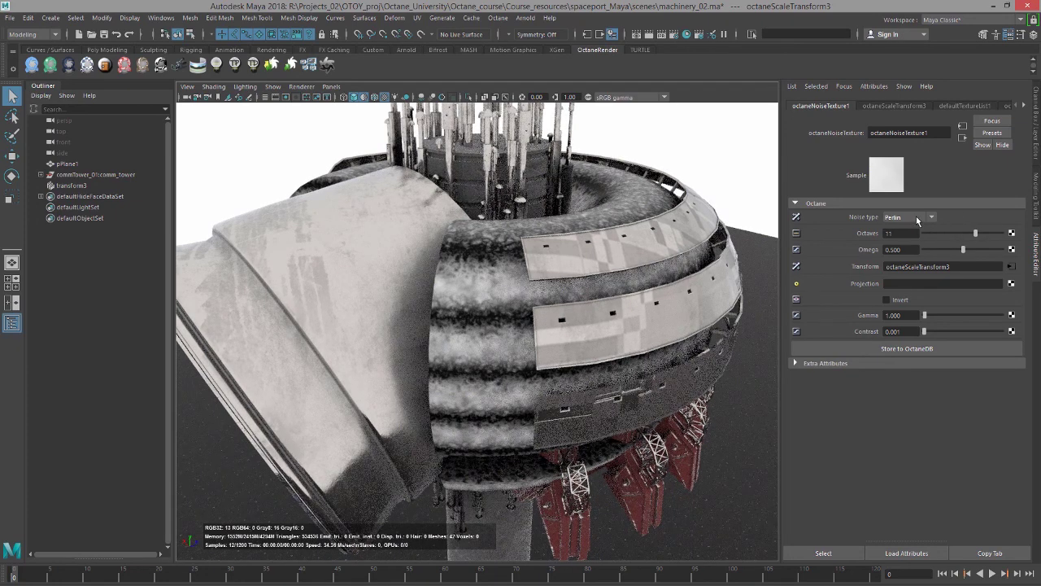
click(920, 217)
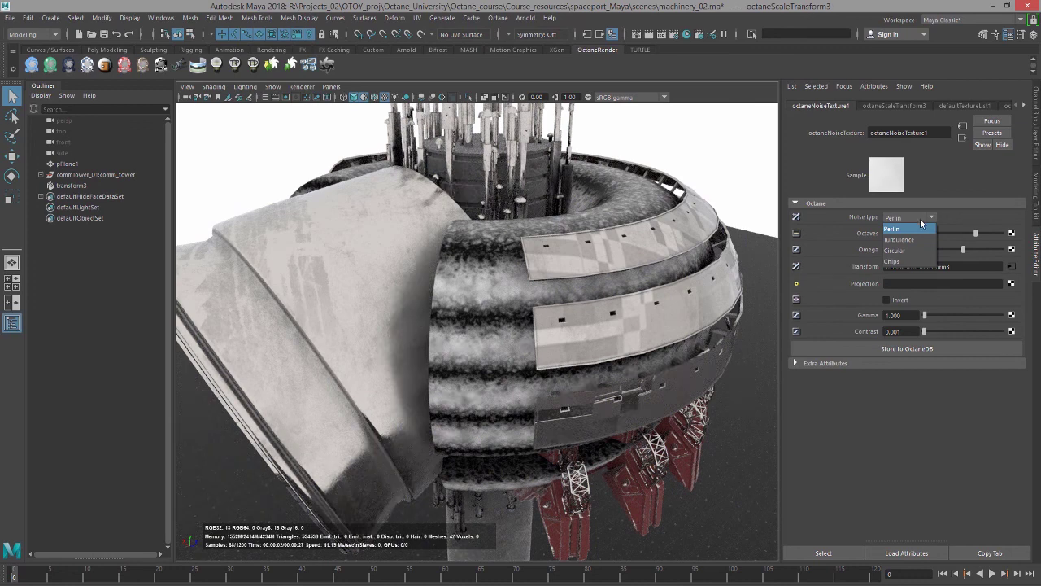
click(907, 241)
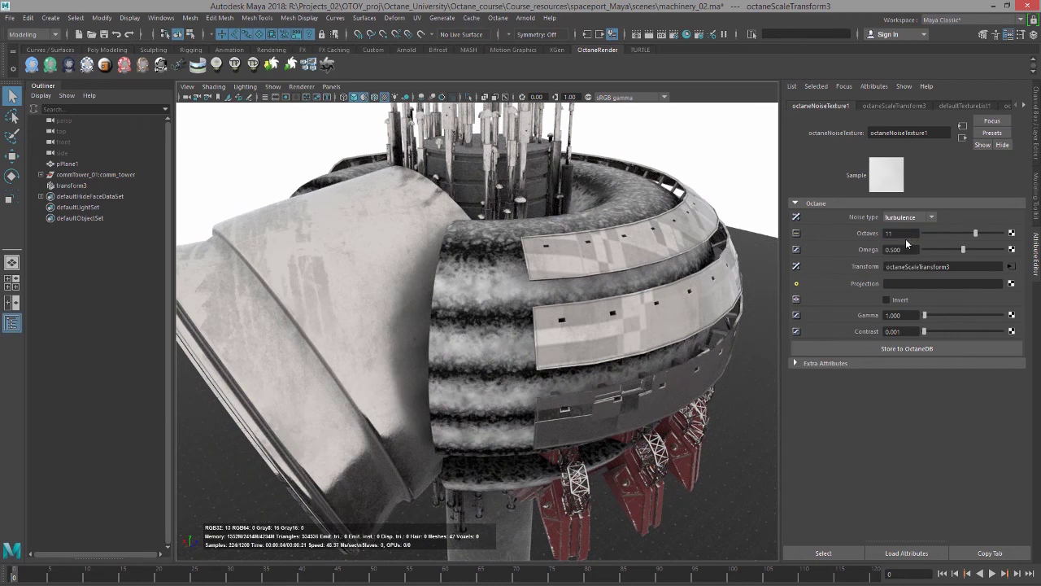
click(903, 218)
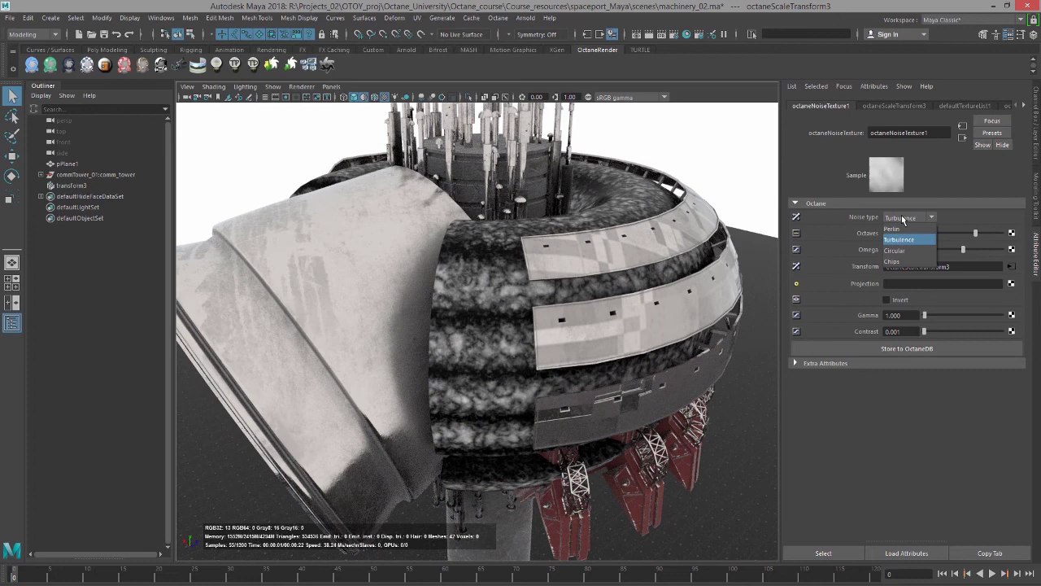
click(899, 249)
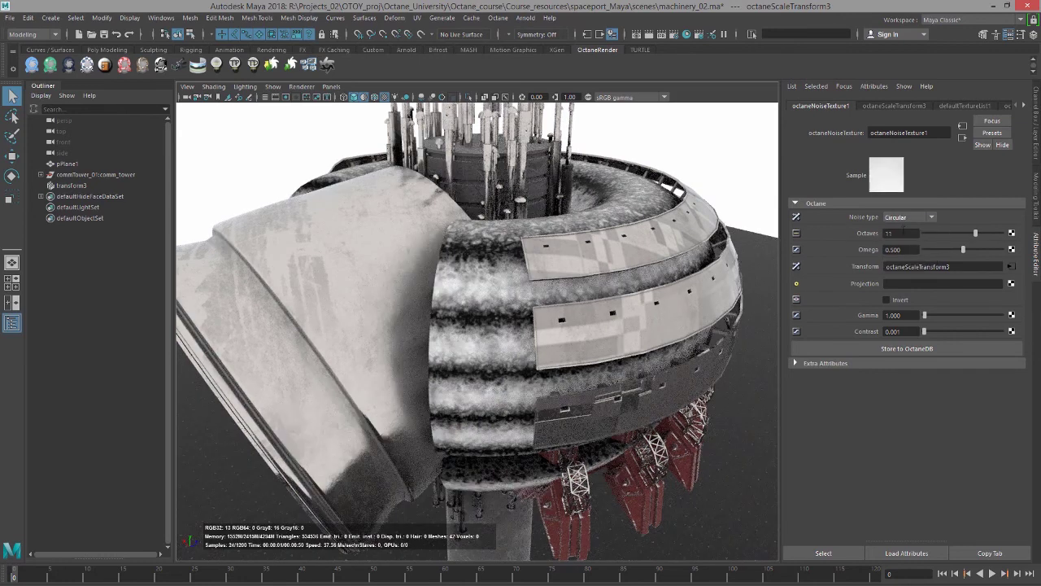
click(904, 218)
click(898, 260)
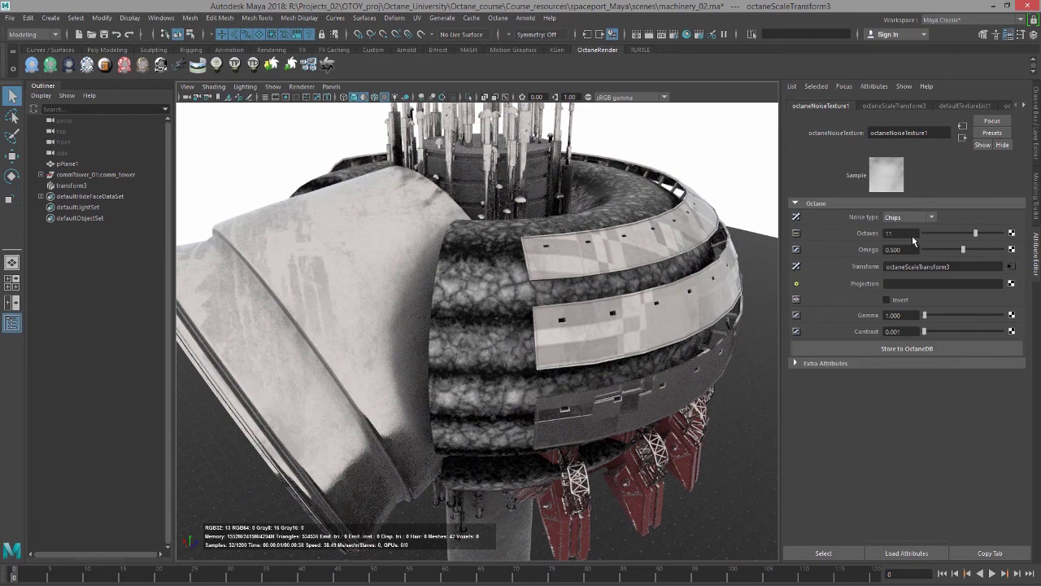
Step: Set the Chips noise to 13 Octaves, try low and high Omega values, and settle on 0.648
drag(982, 234, 993, 234)
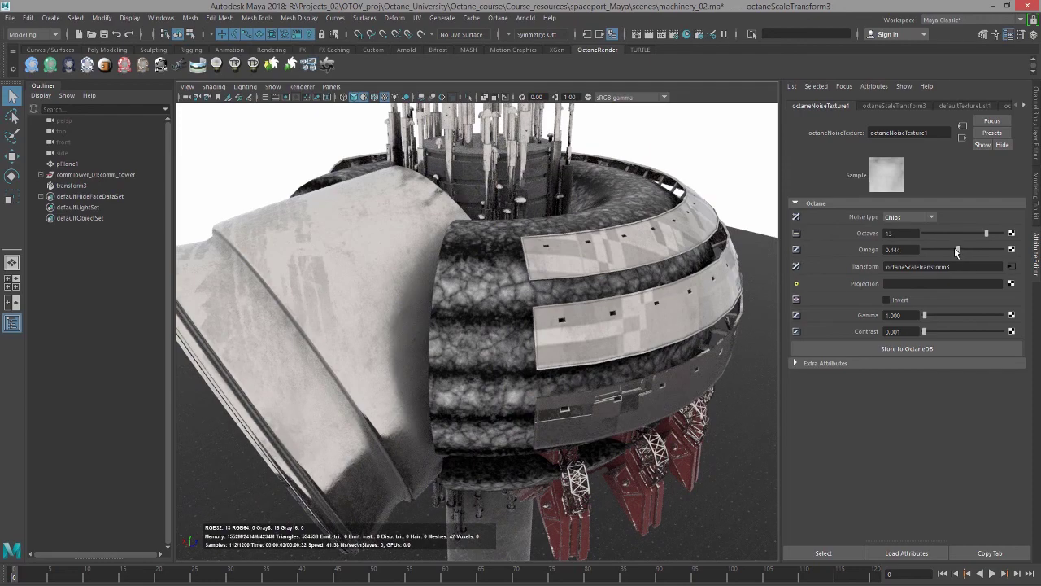
drag(956, 250, 936, 250)
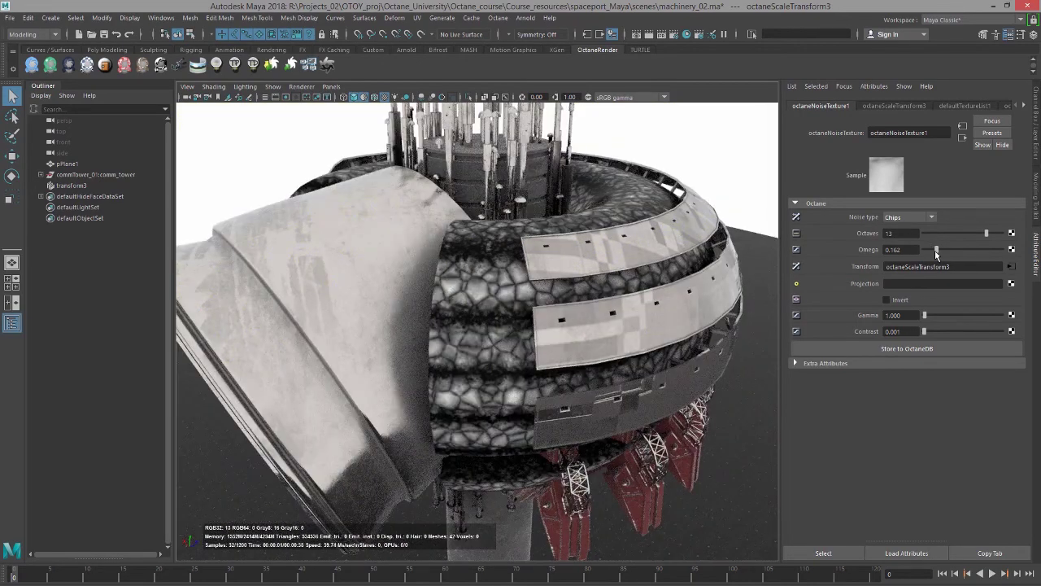
click(984, 249)
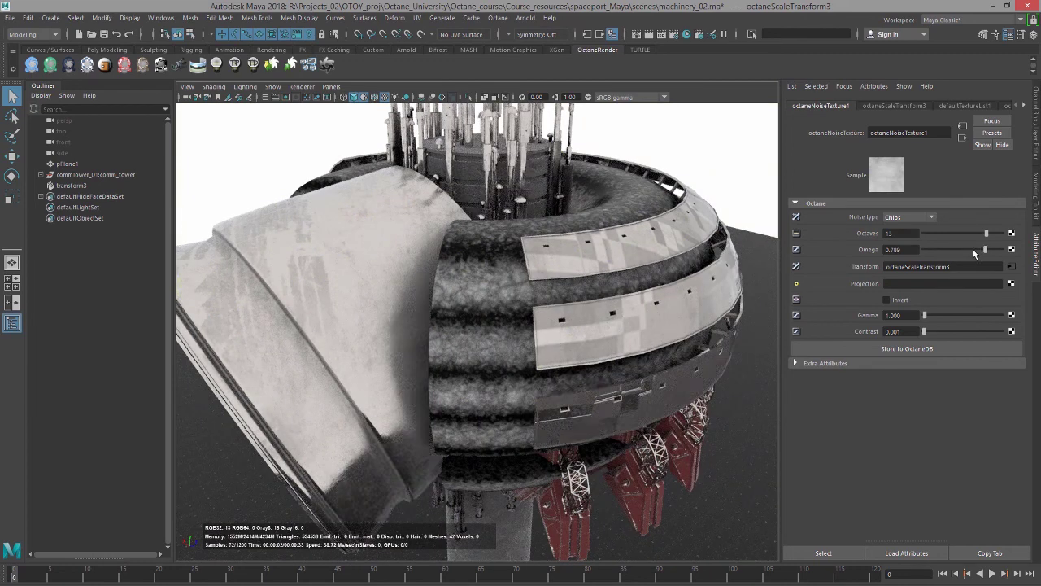
click(972, 249)
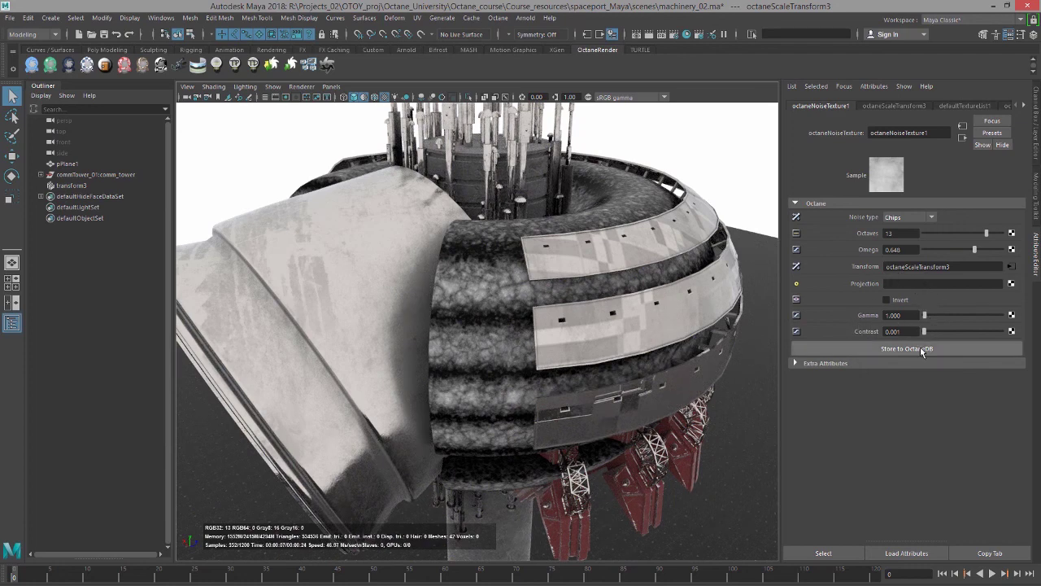
Step: Turn the noise texture's Invert option on and off again, and try adjusting its Contrast and Gamma
click(887, 299)
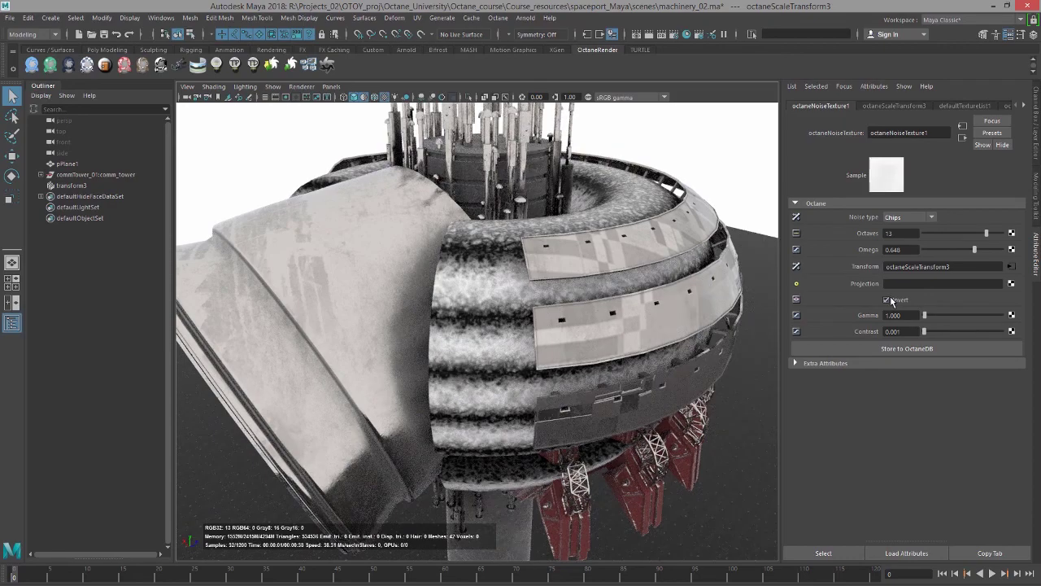
click(889, 299)
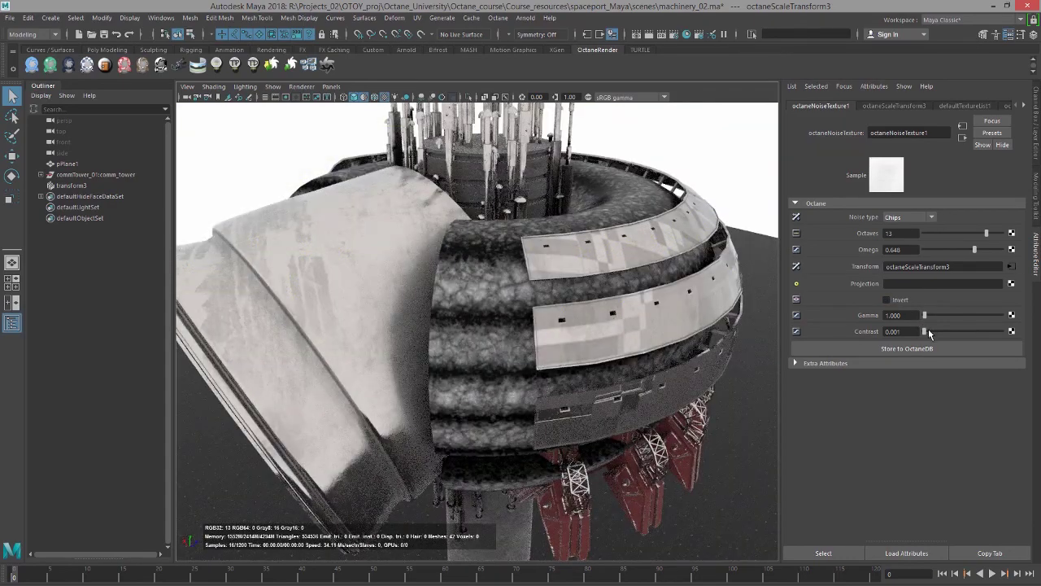
mouse_move(941, 334)
mouse_down()
mouse_move(963, 331)
mouse_move(926, 333)
mouse_move(933, 316)
mouse_up()
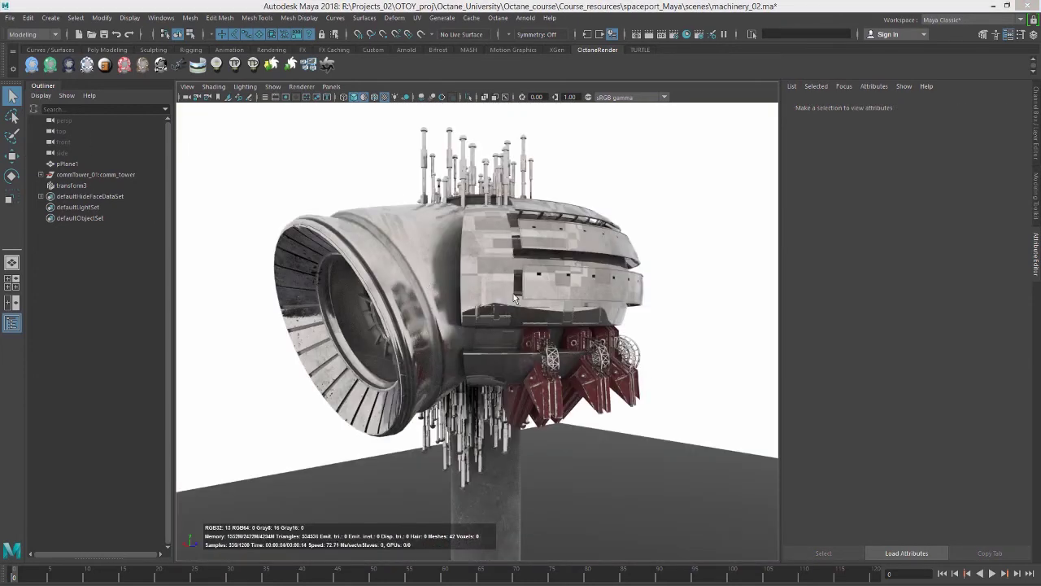
Step: Select the tower's curved shield panels and assign a new Octane Specular material to them
alt+drag(513, 294, 618, 302)
click(602, 295)
scroll(661, 324, up, 3)
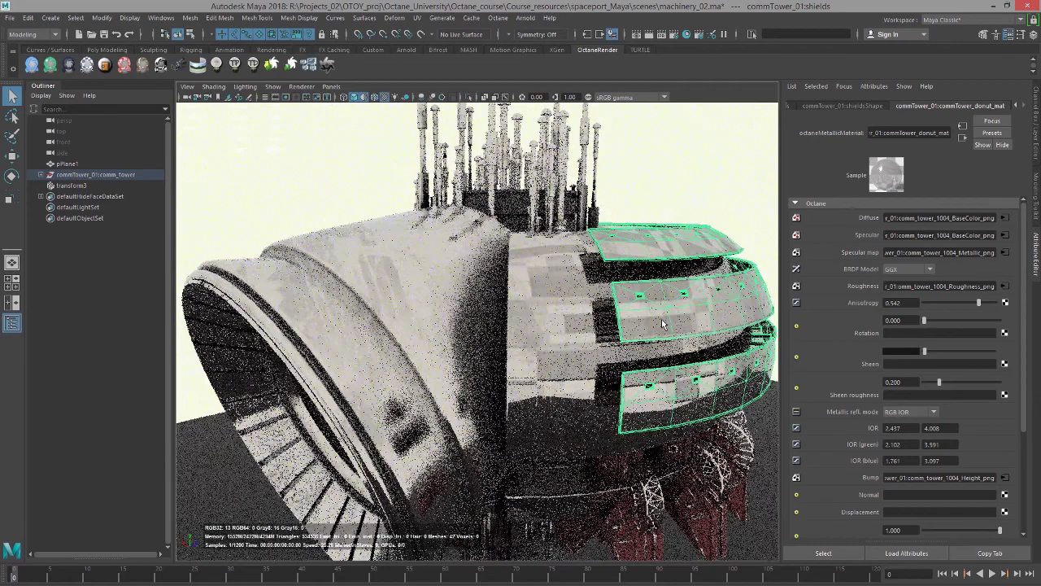
alt+middle_drag(662, 322, 584, 310)
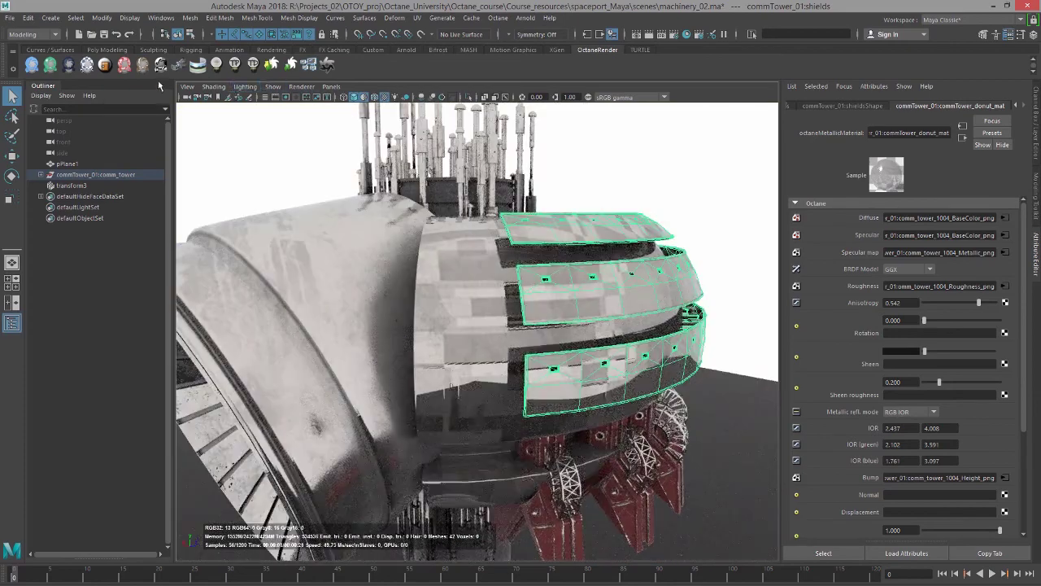
click(70, 65)
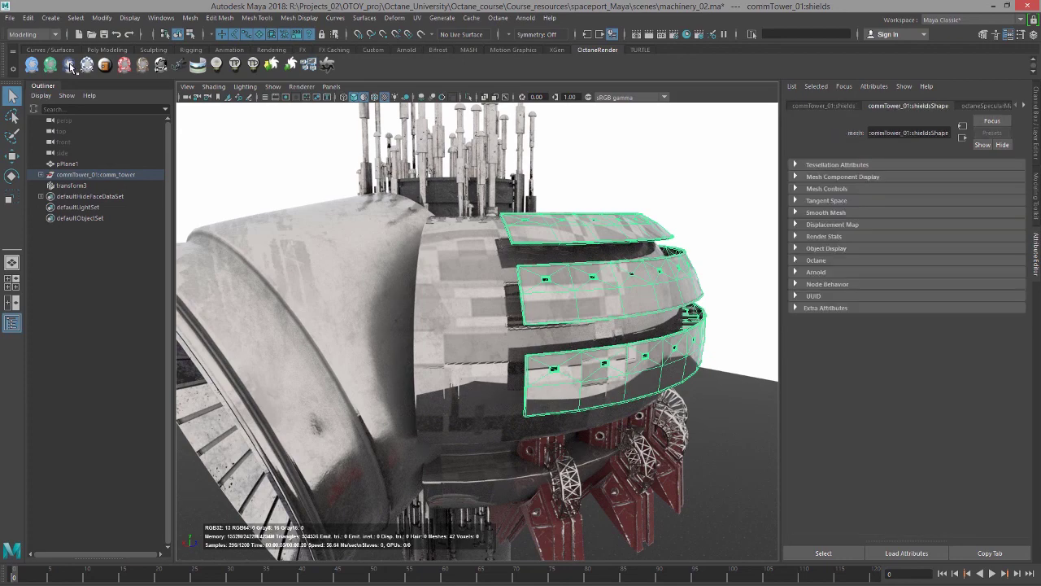
click(1025, 107)
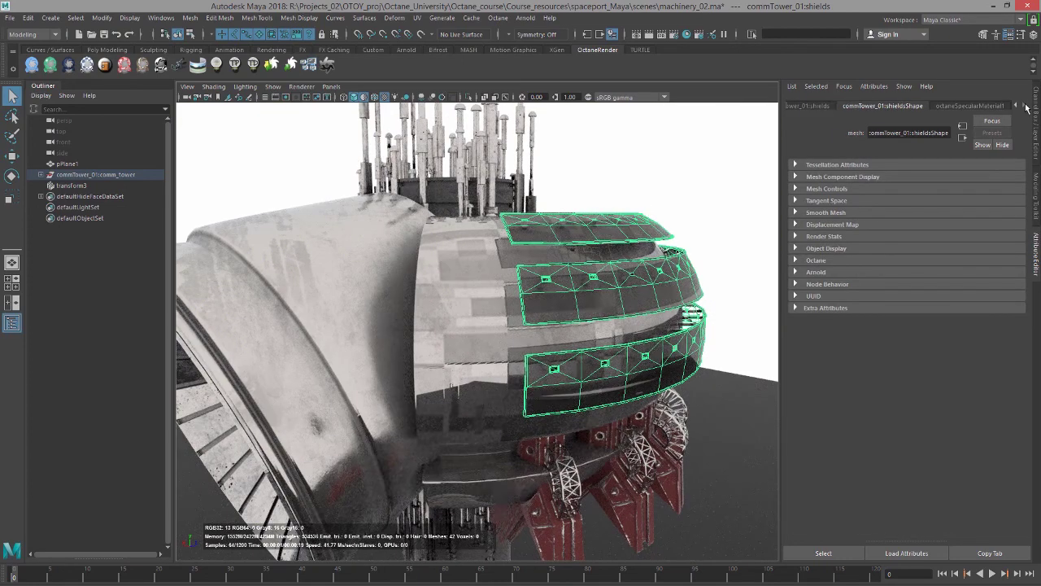
Step: Raise the shields' specular material Transmission to 0.913 and set its Index to 1
click(987, 103)
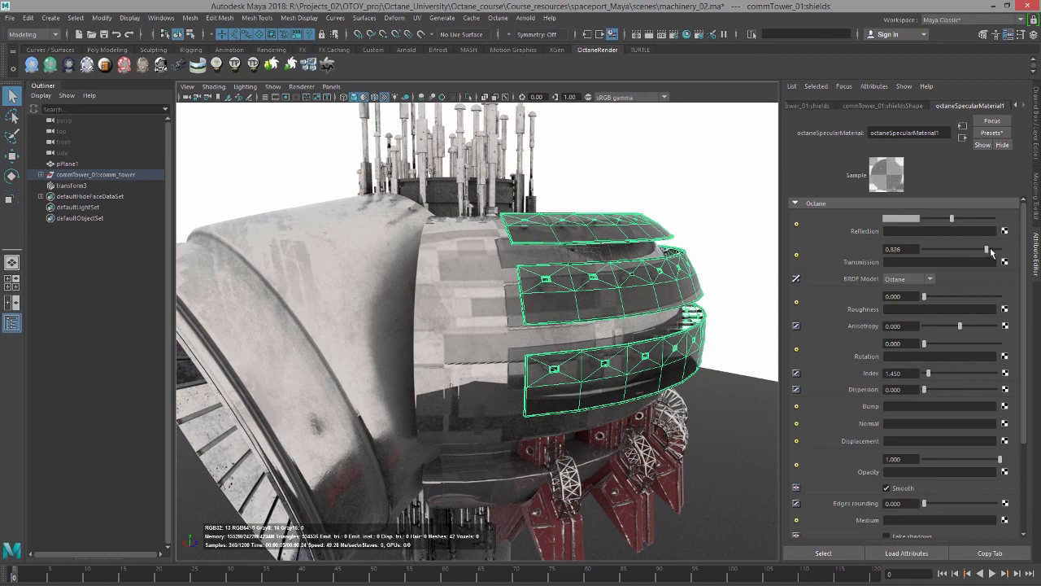
drag(990, 248, 997, 249)
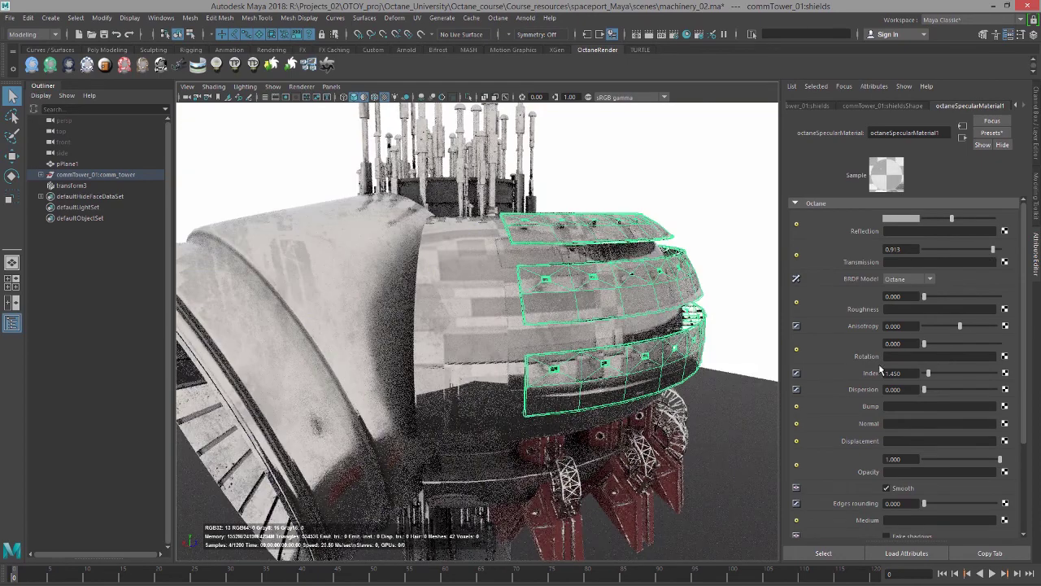
click(893, 373)
text(1)
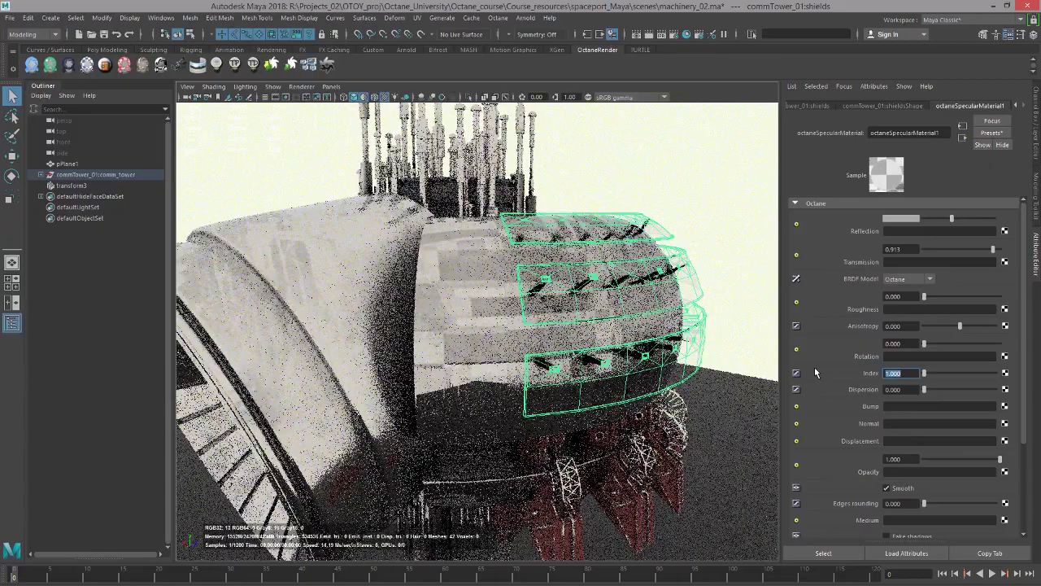
key(Return)
Step: Raise the specular material's Roughness to 0.217 and inspect the deselected shield panels up close
alt+right_drag(551, 266, 602, 265)
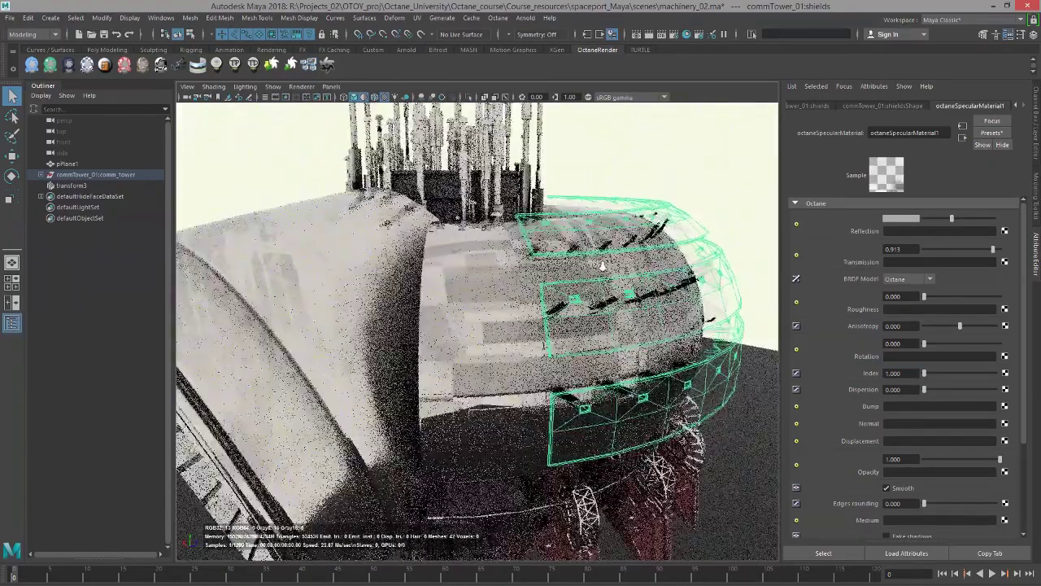
alt+middle_drag(602, 266, 524, 265)
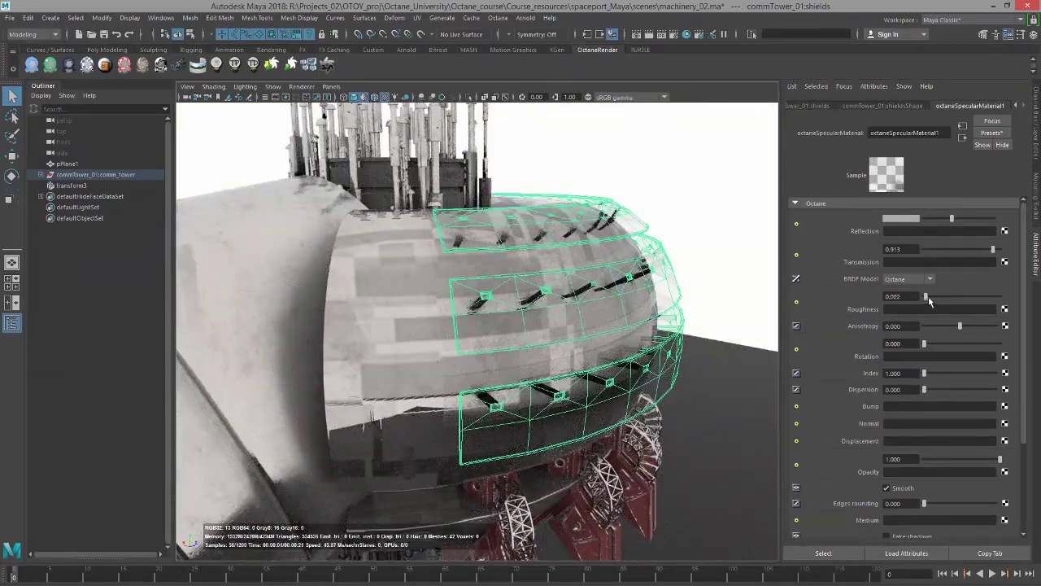
drag(926, 296, 940, 300)
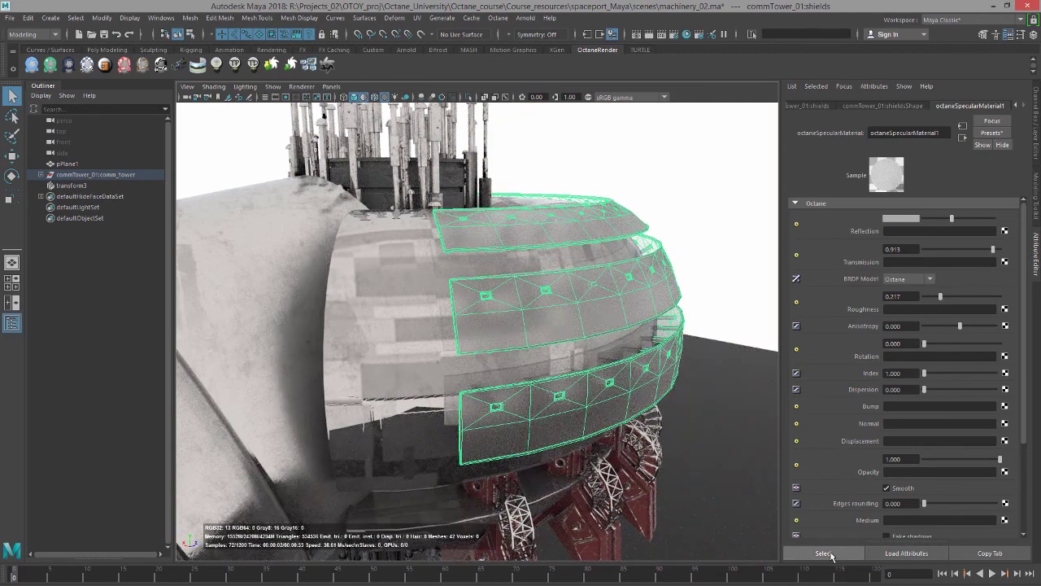
click(694, 388)
alt+drag(696, 361, 818, 324)
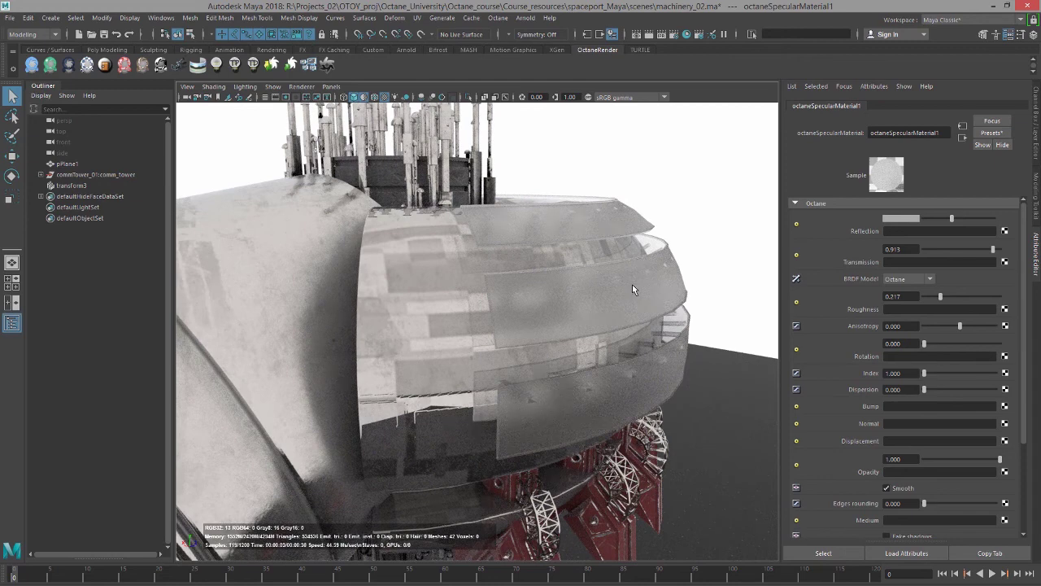
Step: Connect a procedural Octane Noise Texture to the specular material's Roughness and set its noise type to Circular
click(1005, 310)
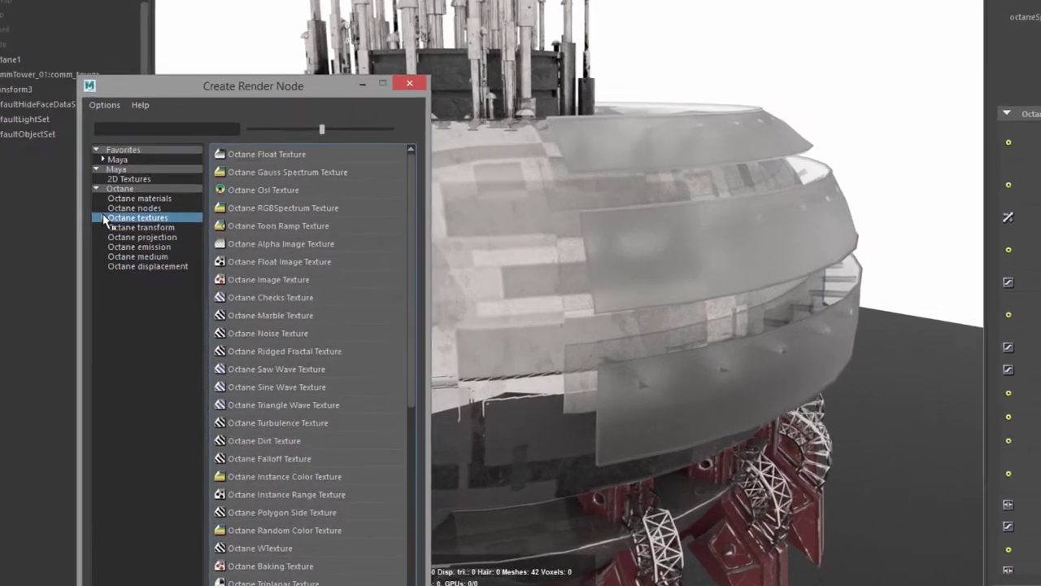
click(103, 215)
click(160, 246)
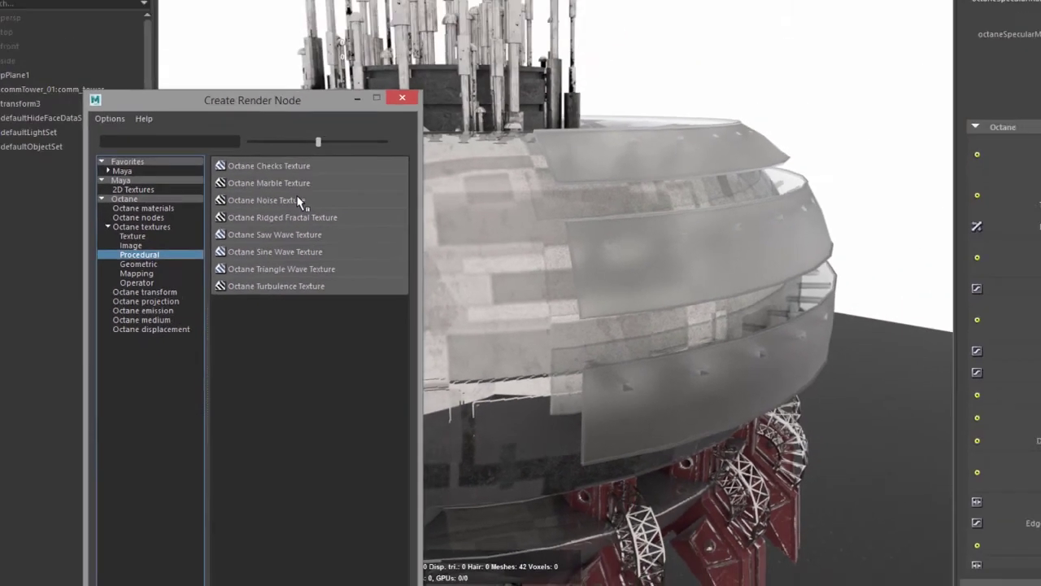
click(329, 75)
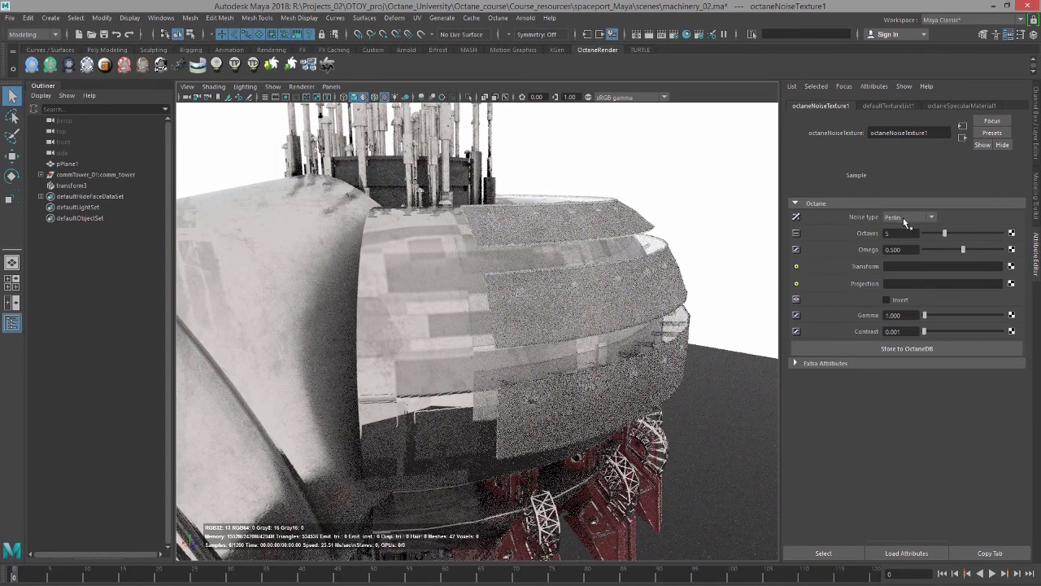
click(903, 218)
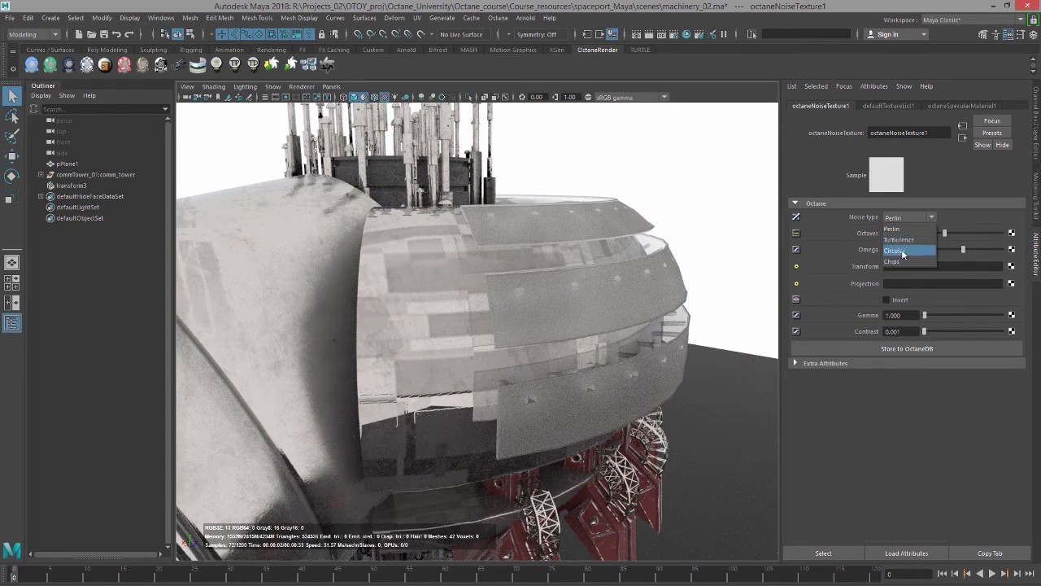
click(902, 251)
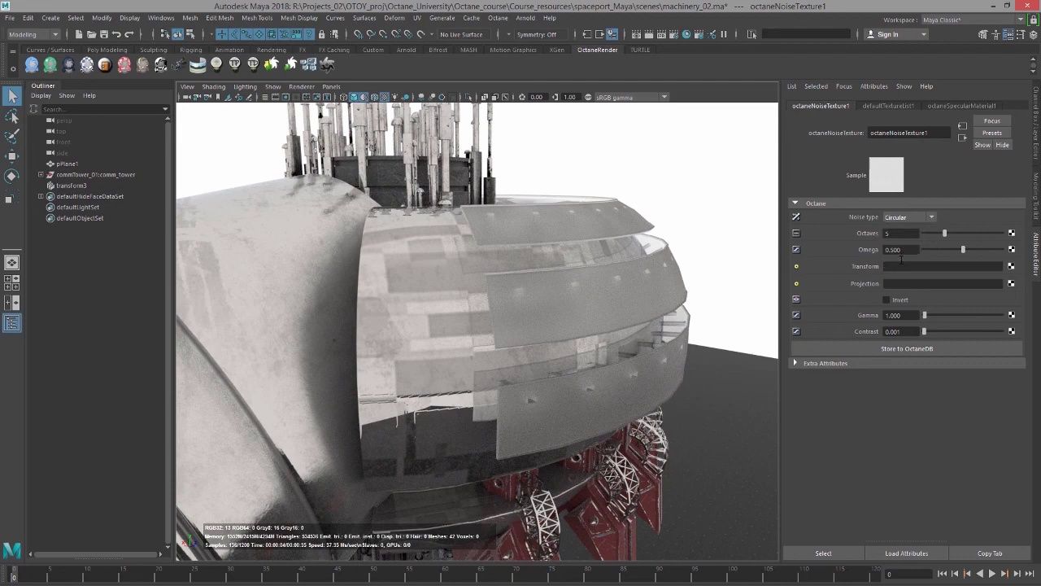
Step: Add an Octane Scale Transform to the noise texture's Transform and set its scale to 50 on all three axes
click(1011, 267)
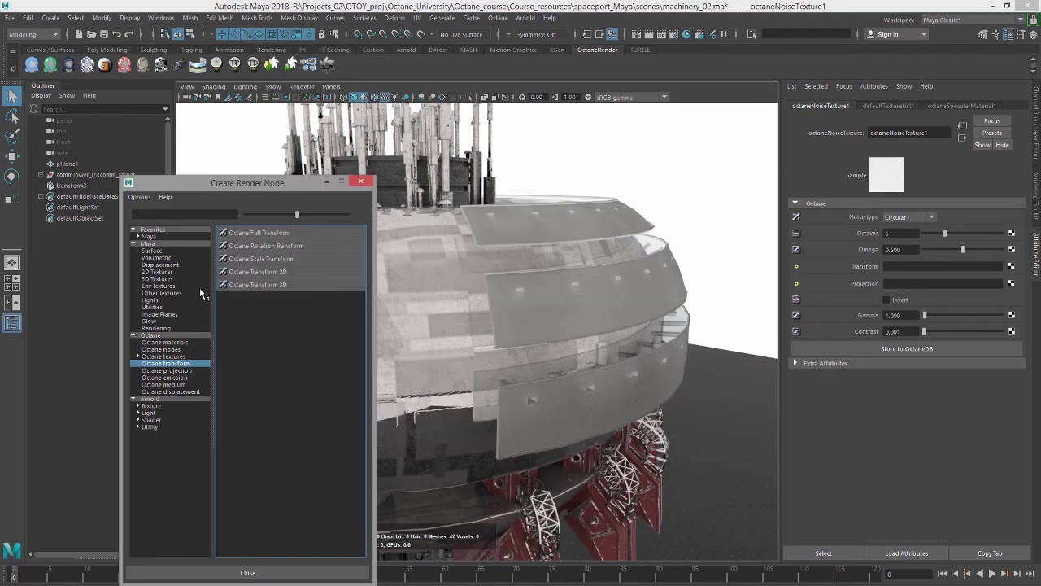
click(279, 259)
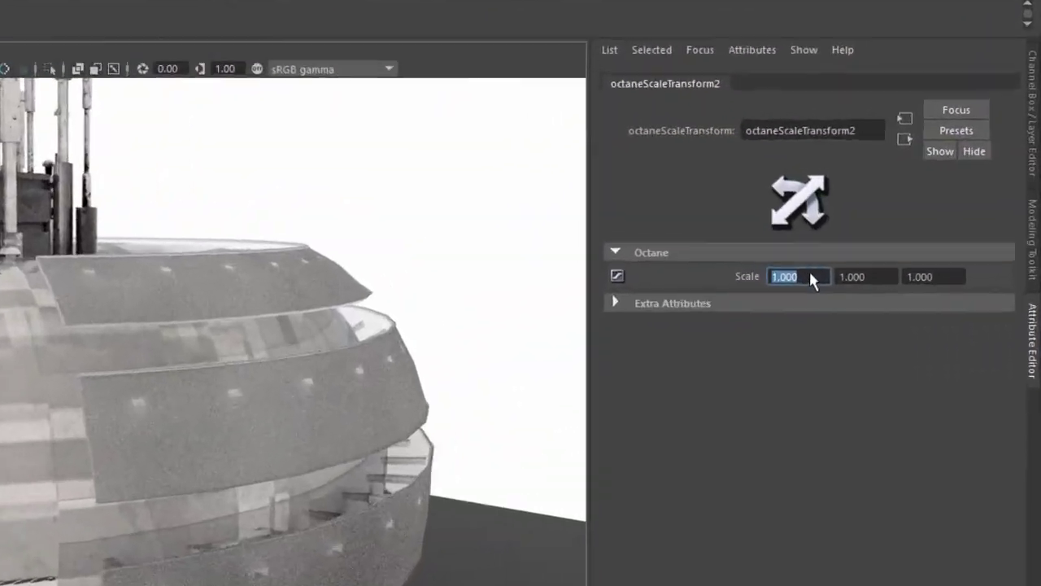
key(ctrl+a)
text(50)
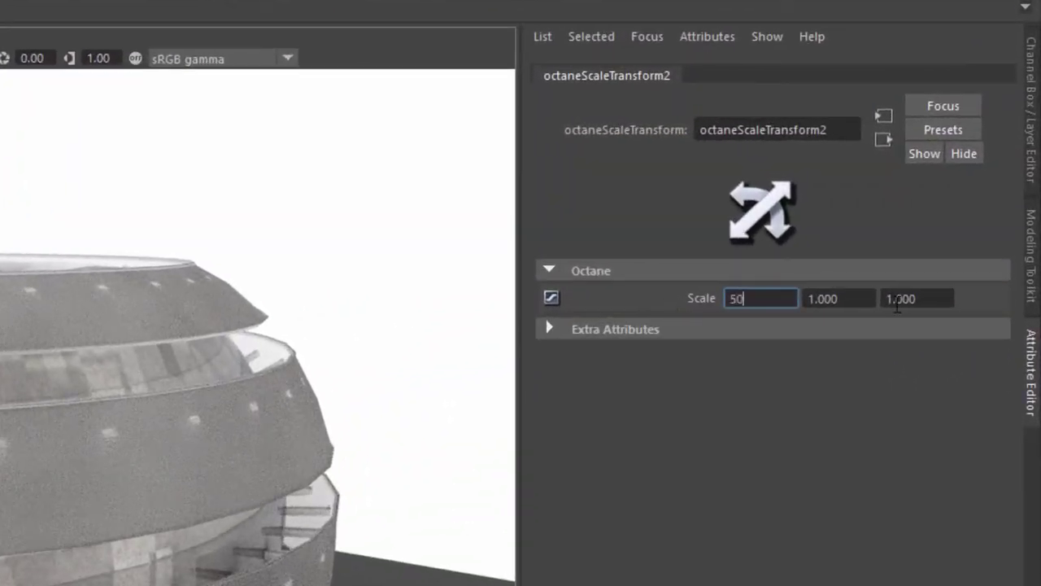
key(Return)
key(Tab)
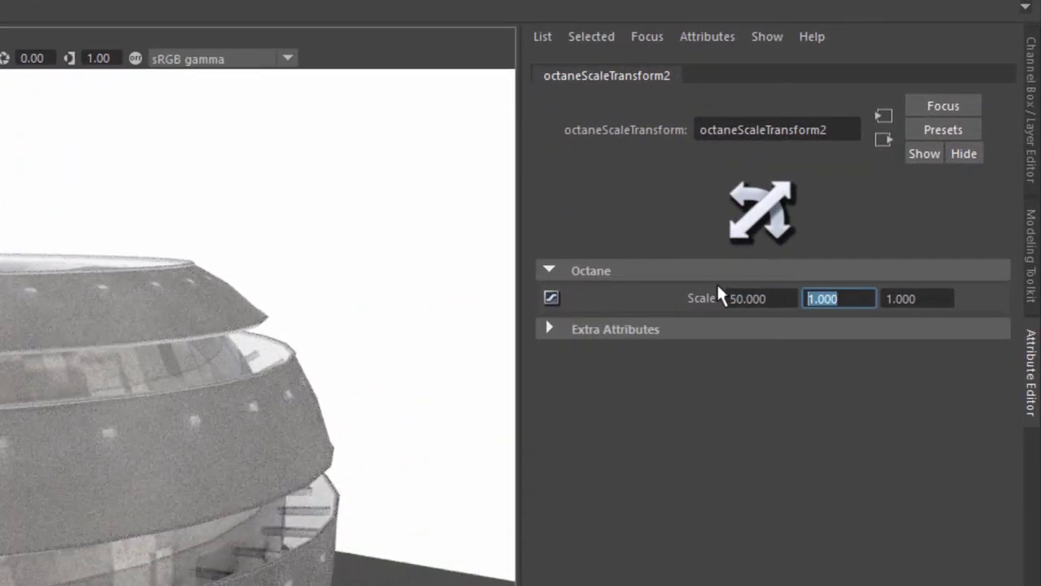
text(50)
key(Return)
key(Tab)
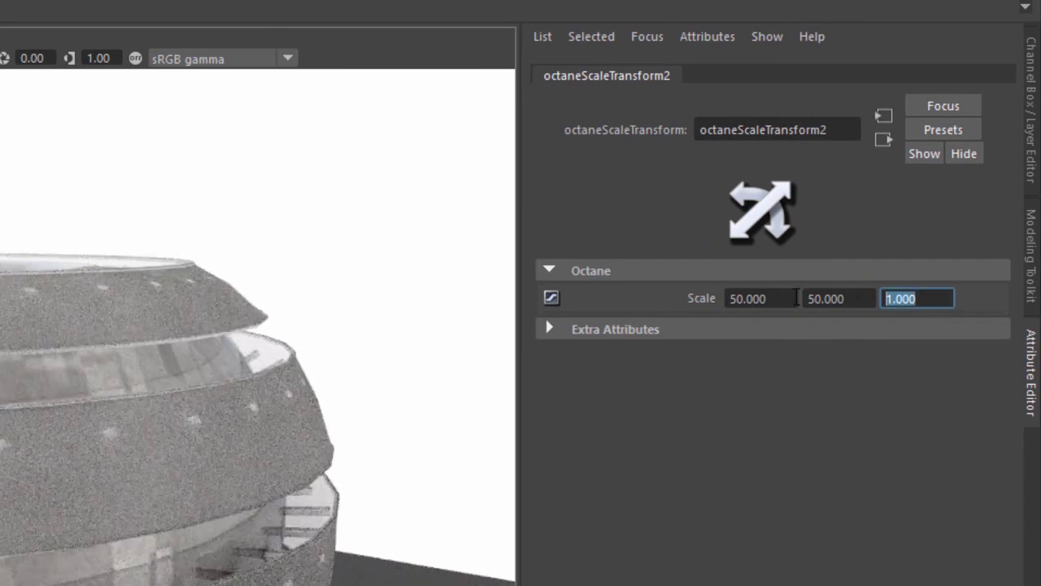
text(50)
key(Return)
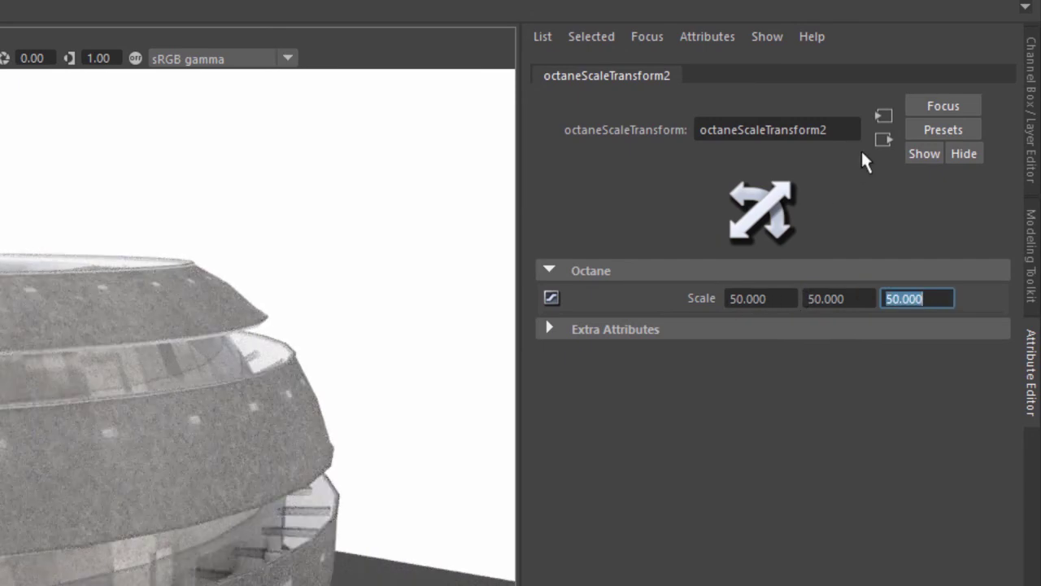
Step: Set the noise texture's Omega to 0.232, its Octaves to 3 and its Contrast to 70.423
click(879, 137)
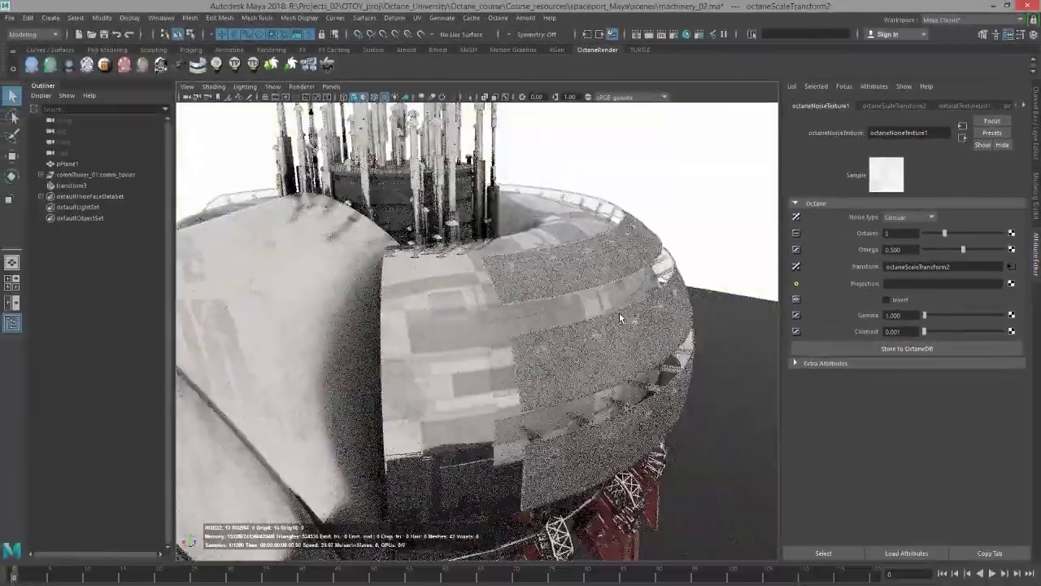
alt+drag(431, 382, 405, 417)
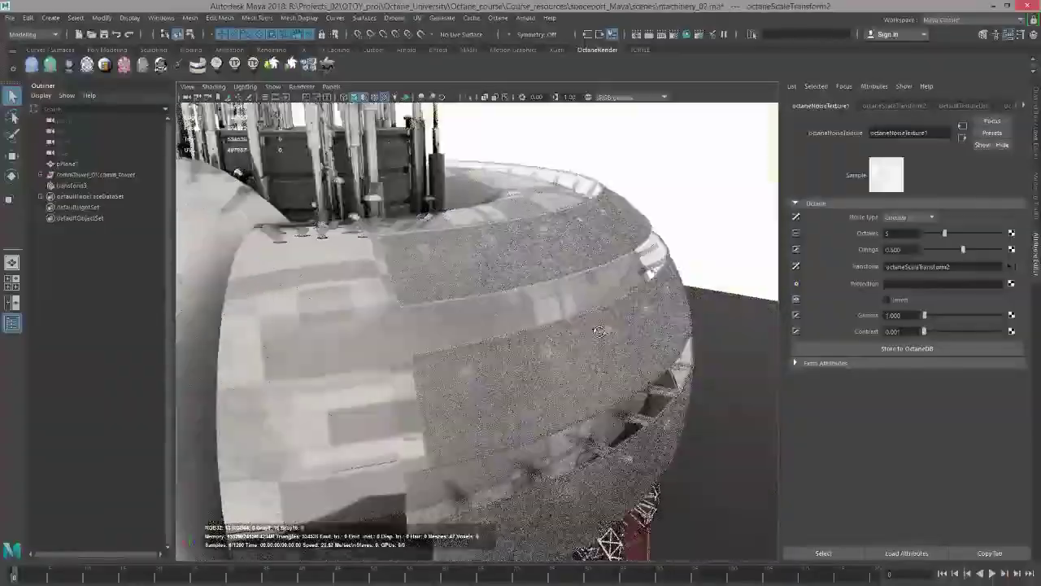
alt+drag(598, 332, 708, 277)
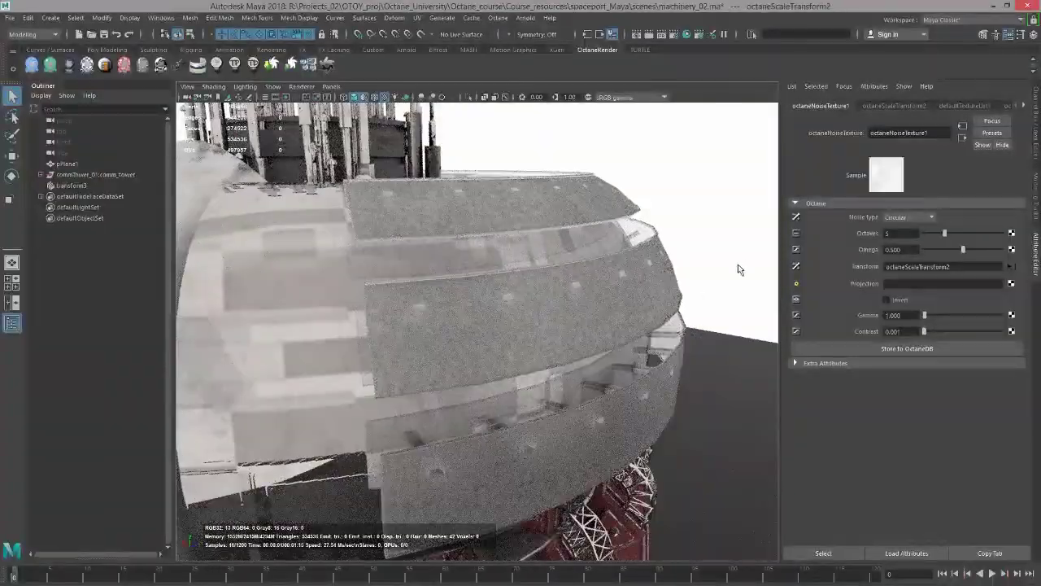
click(943, 249)
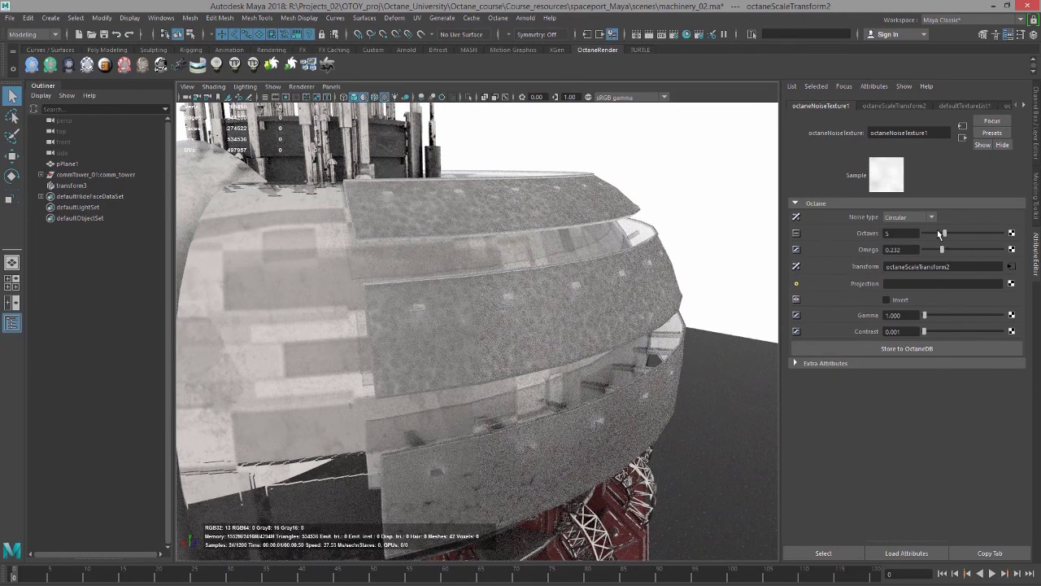
click(935, 235)
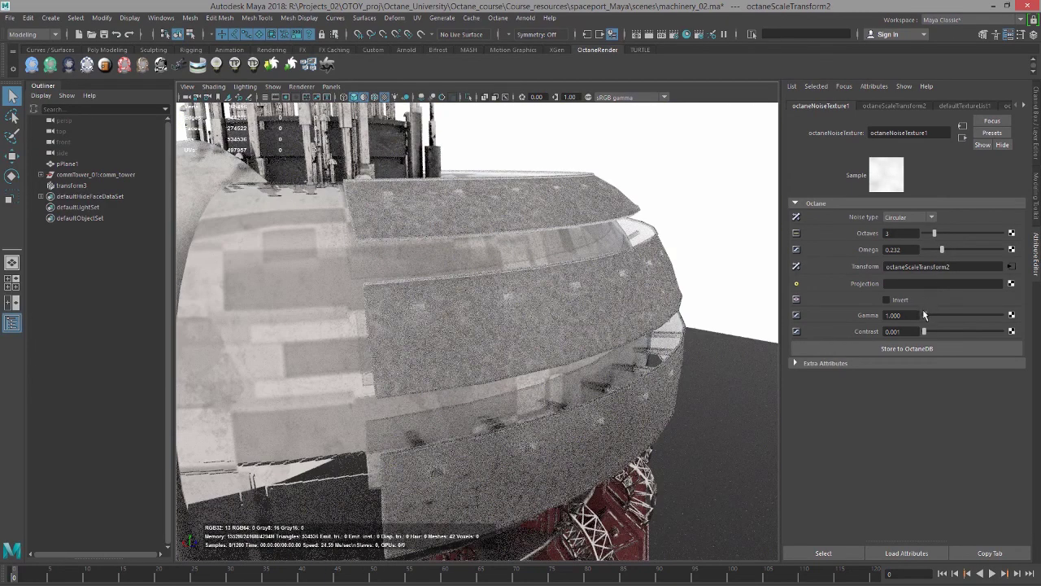
mouse_move(924, 331)
mouse_down()
mouse_move(941, 331)
mouse_move(929, 332)
mouse_up()
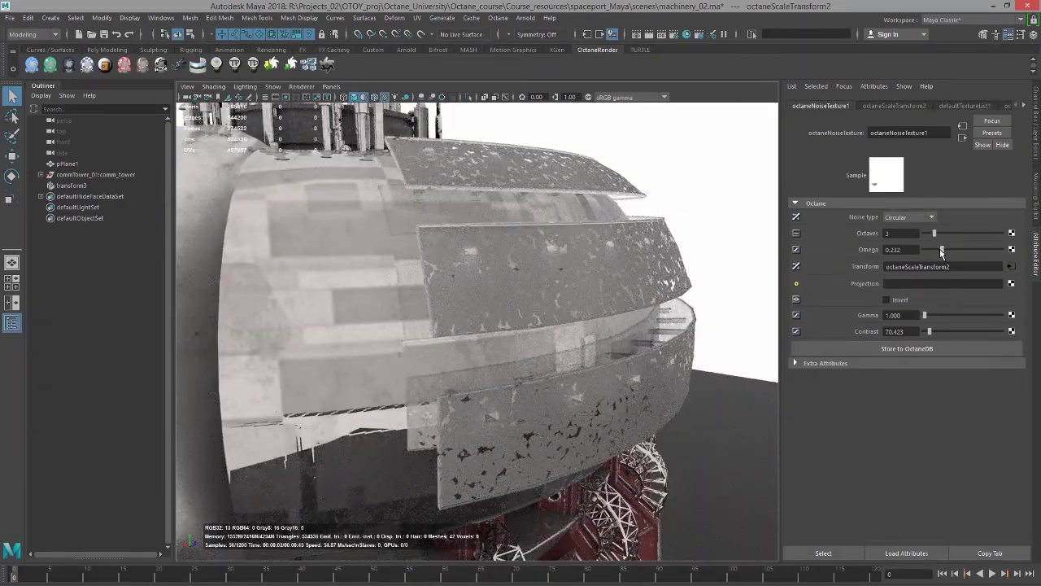
Step: Lower the noise texture's Omega to 0 and Octaves to 2, set Gamma to 2.827, and check the spots on the shields
drag(942, 250, 929, 233)
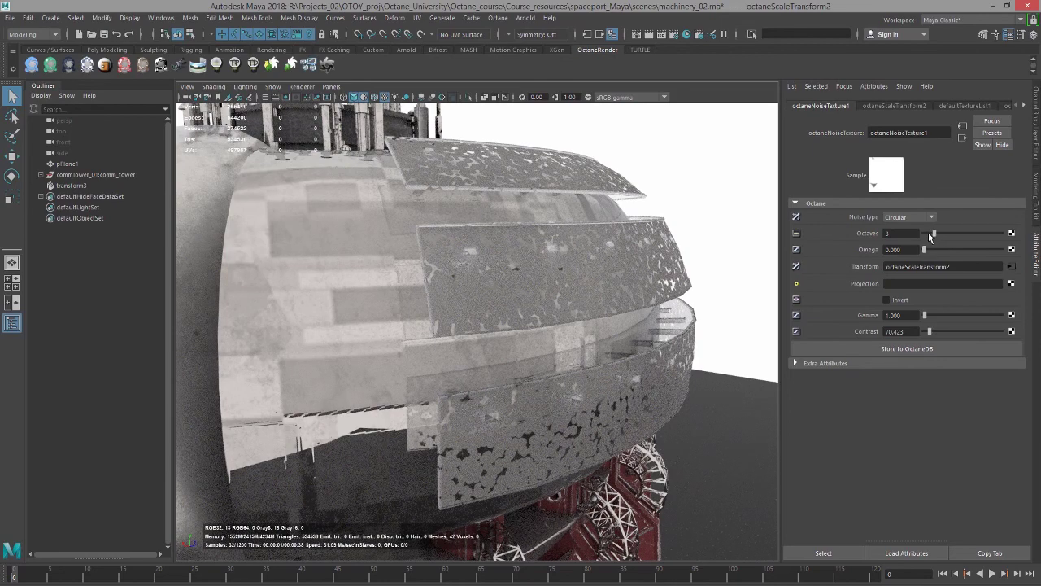
drag(925, 315, 929, 319)
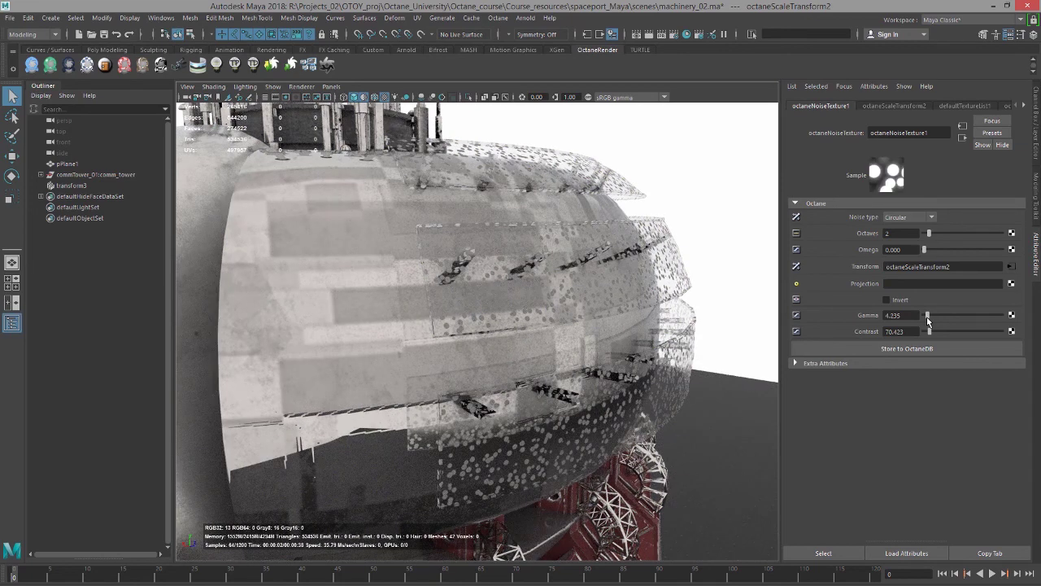
drag(928, 321, 926, 322)
alt+drag(651, 362, 672, 371)
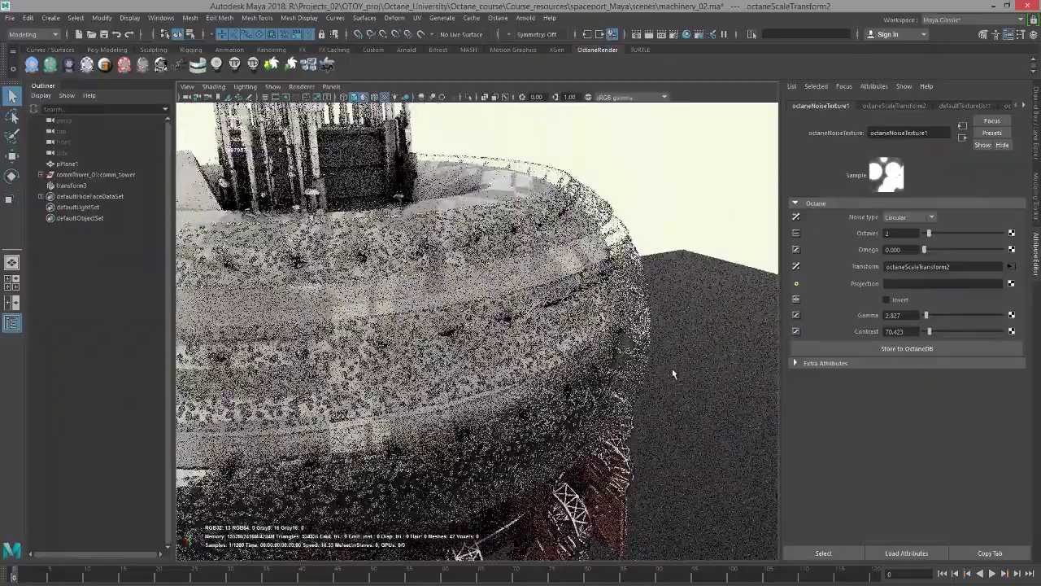
alt+drag(553, 375, 569, 344)
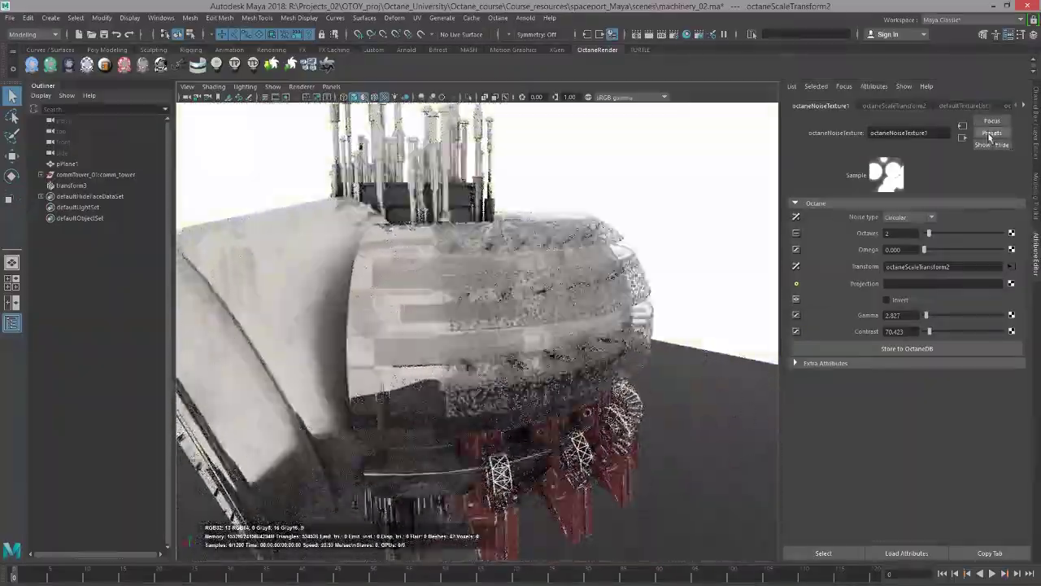
Step: Break the noise texture's connection to the specular material's Roughness
click(963, 139)
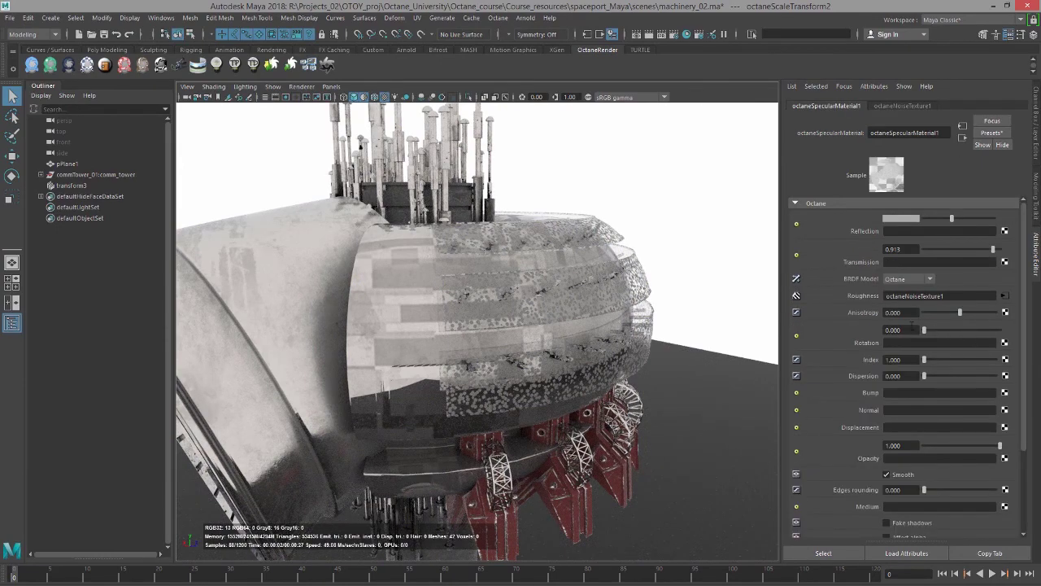
right_click(867, 298)
click(905, 322)
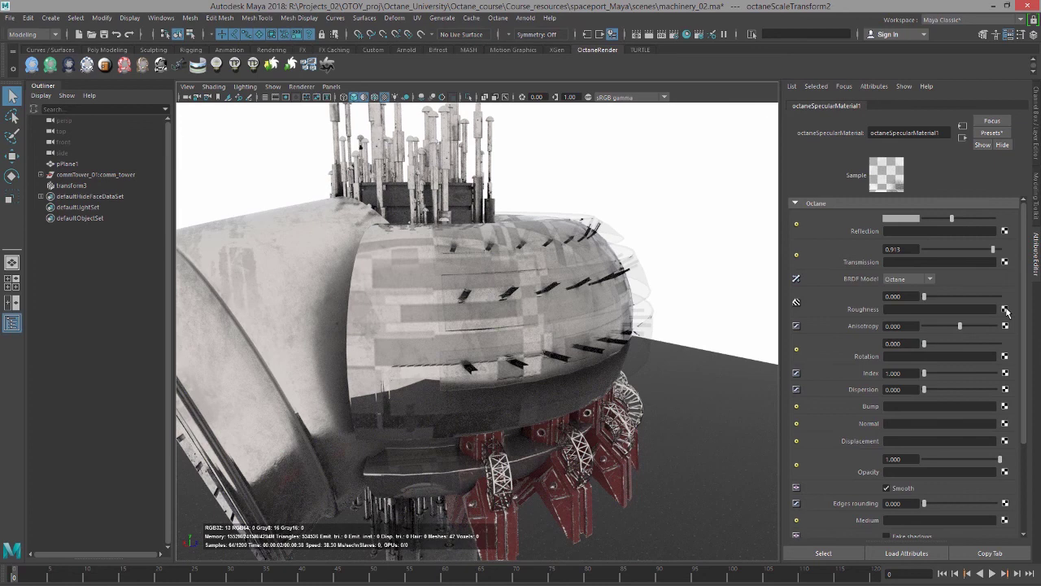
Step: Connect a procedural Octane Saw Wave Texture to the specular material's Roughness and inspect its pattern on the shields
click(1005, 309)
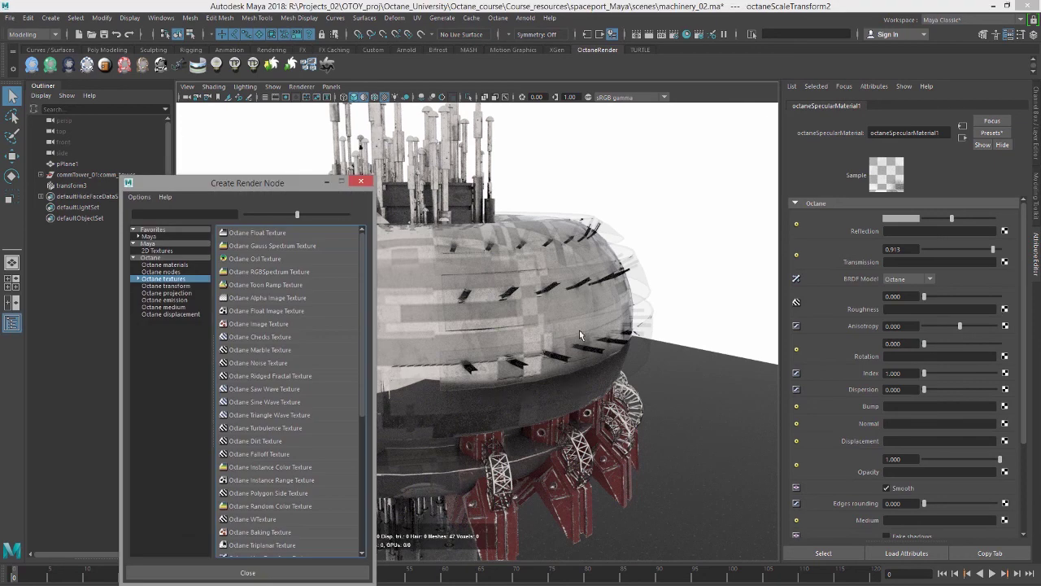
click(136, 280)
click(171, 301)
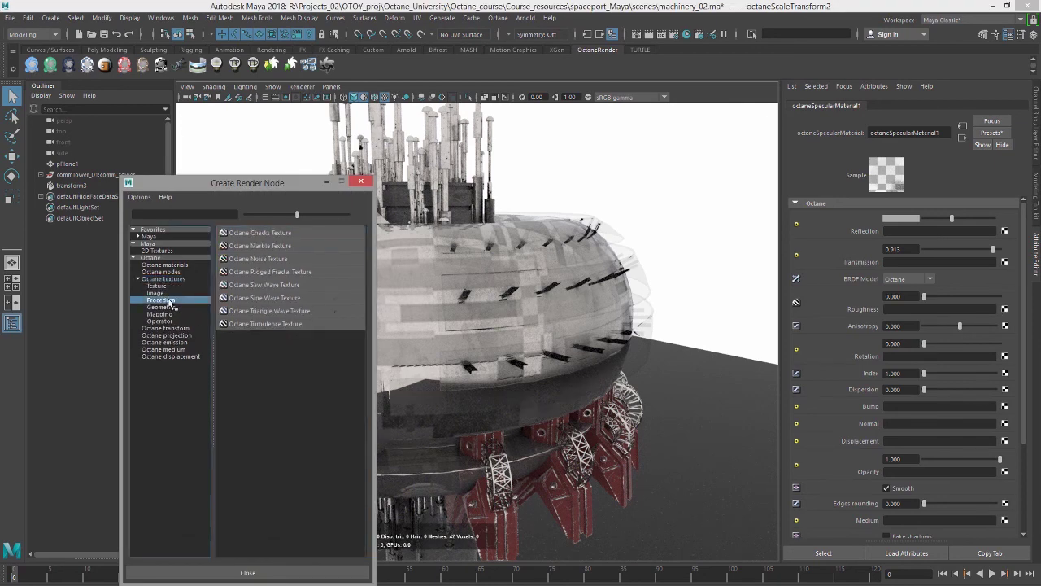
click(290, 284)
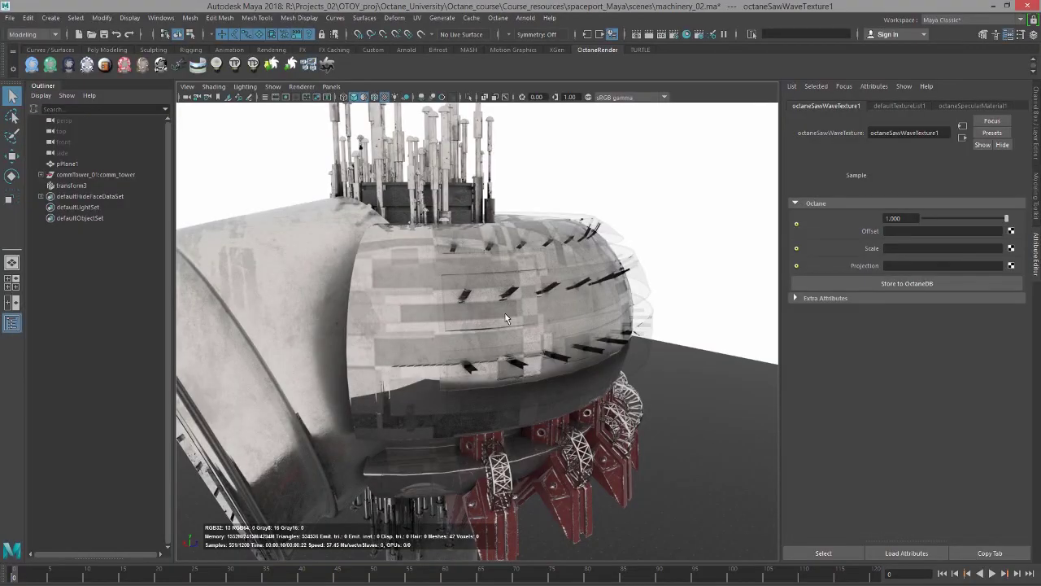
alt+right_drag(505, 313, 577, 345)
alt+middle_drag(593, 334, 553, 351)
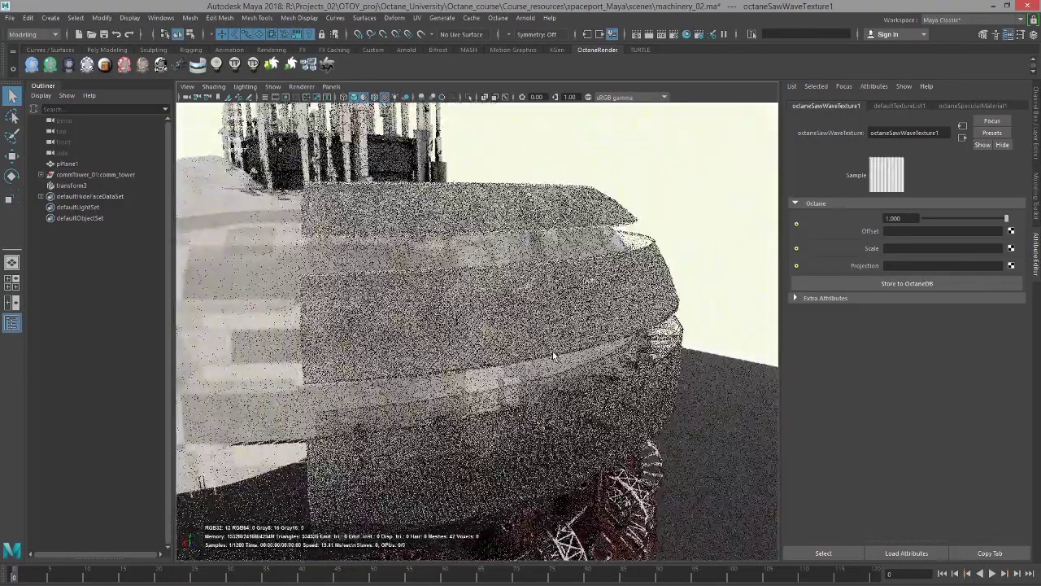
alt+right_drag(554, 353, 643, 374)
alt+drag(643, 374, 607, 362)
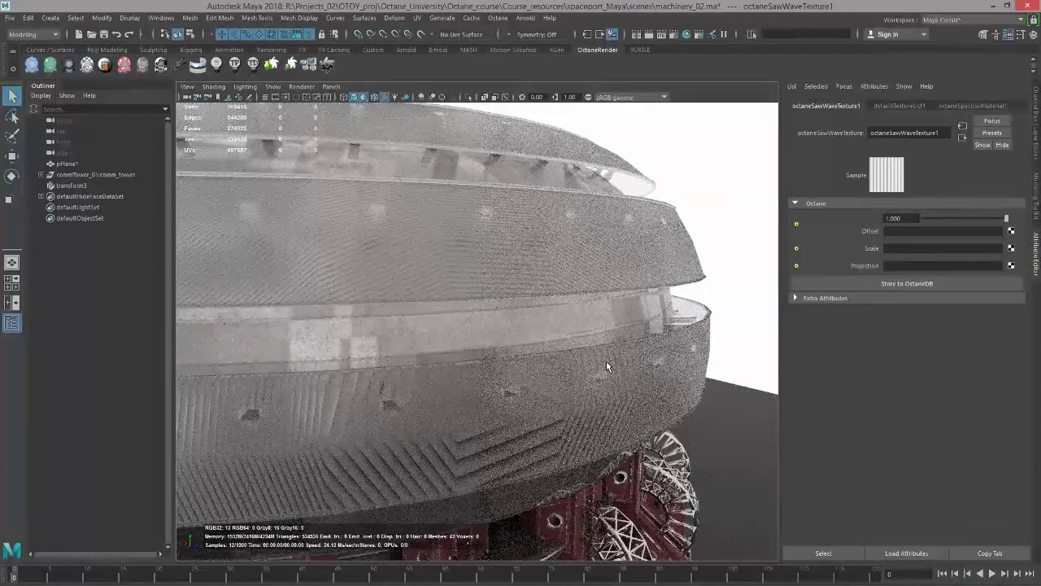
Step: Connect an Octane Scale Transform to the saw wave texture's Scale input
alt+middle_drag(609, 365, 614, 383)
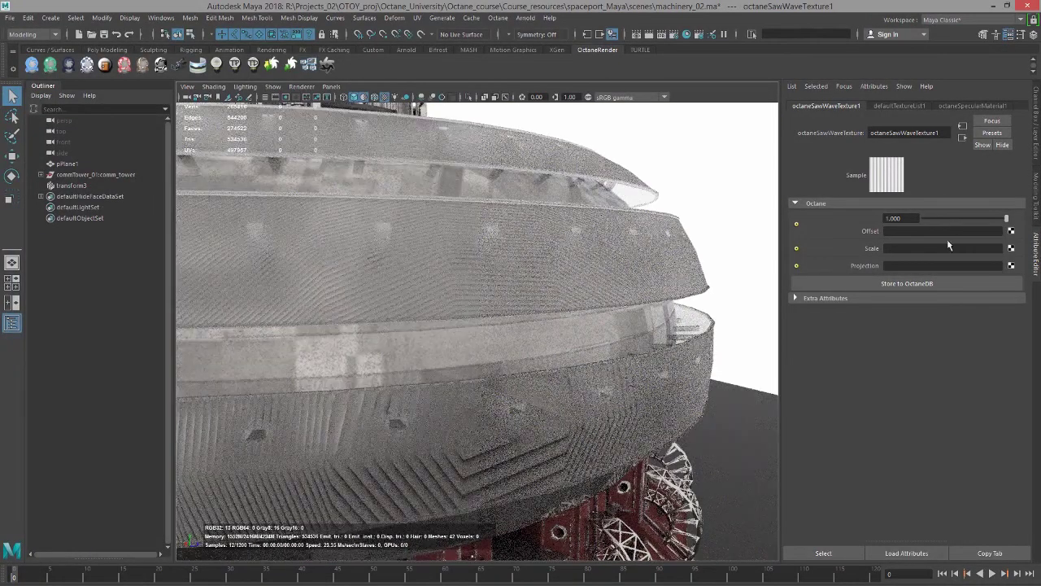
click(1010, 248)
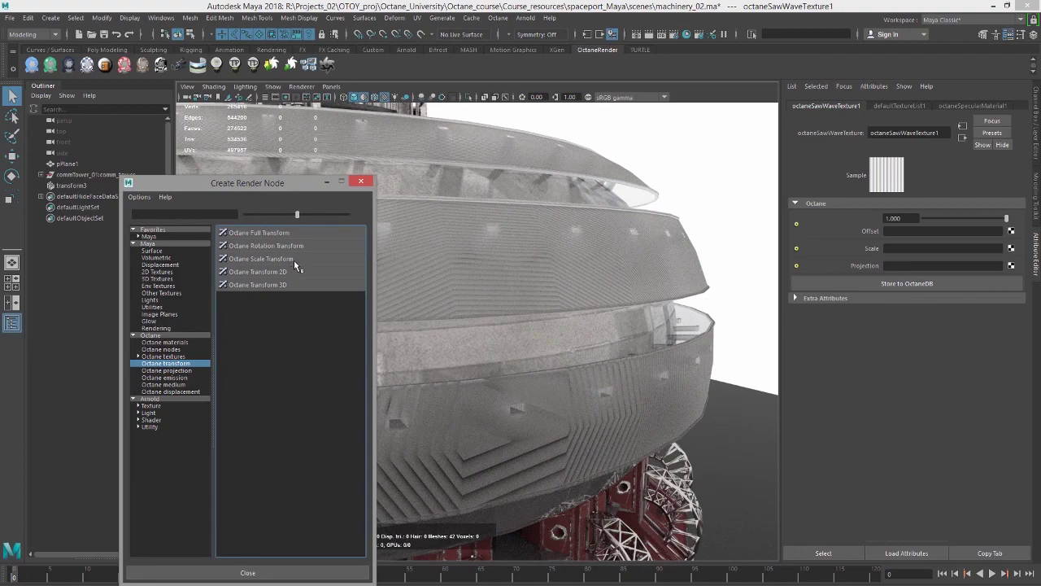
click(293, 260)
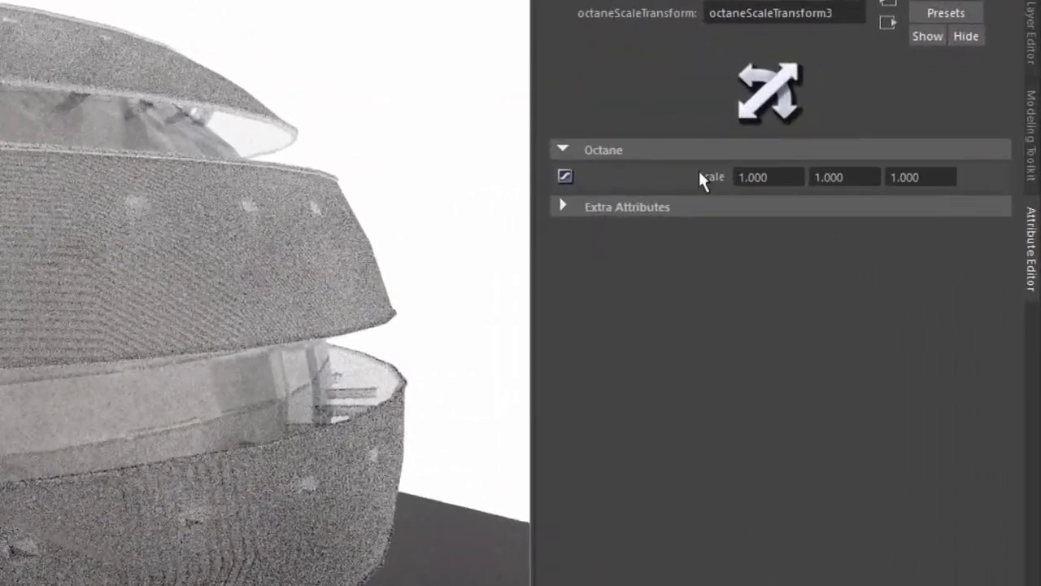
Step: Set all three Scale values of the saw wave's scale transform to 10
drag(768, 176, 653, 174)
text(10)
key(Return)
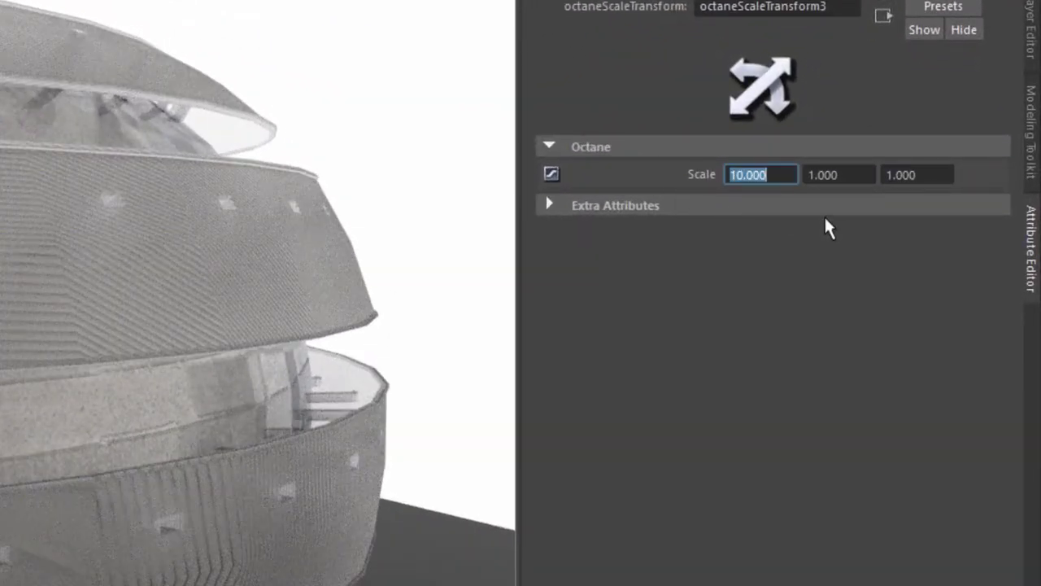
key(Tab)
text(1)
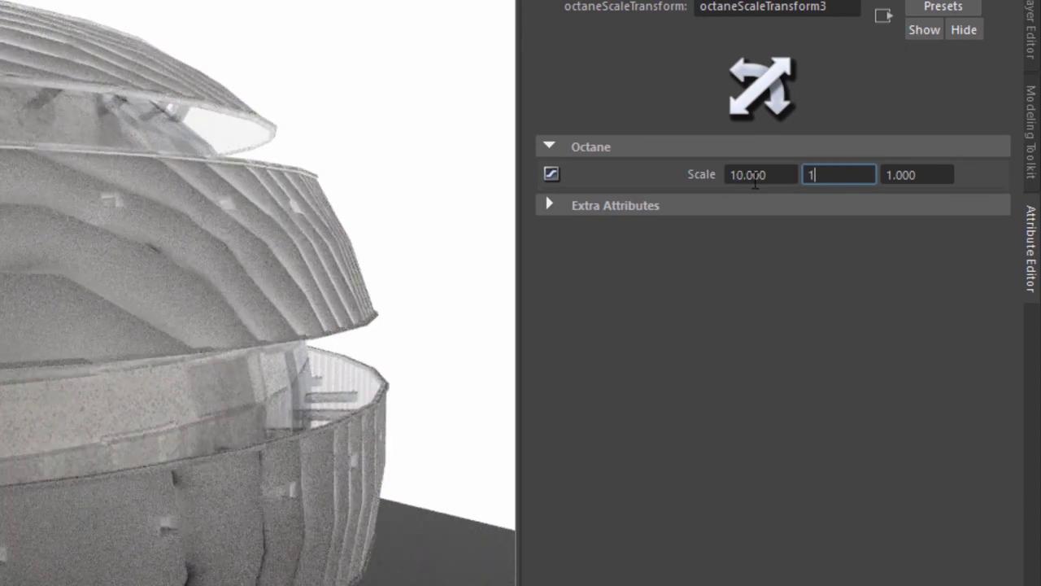
text(0)
key(Return)
key(Tab)
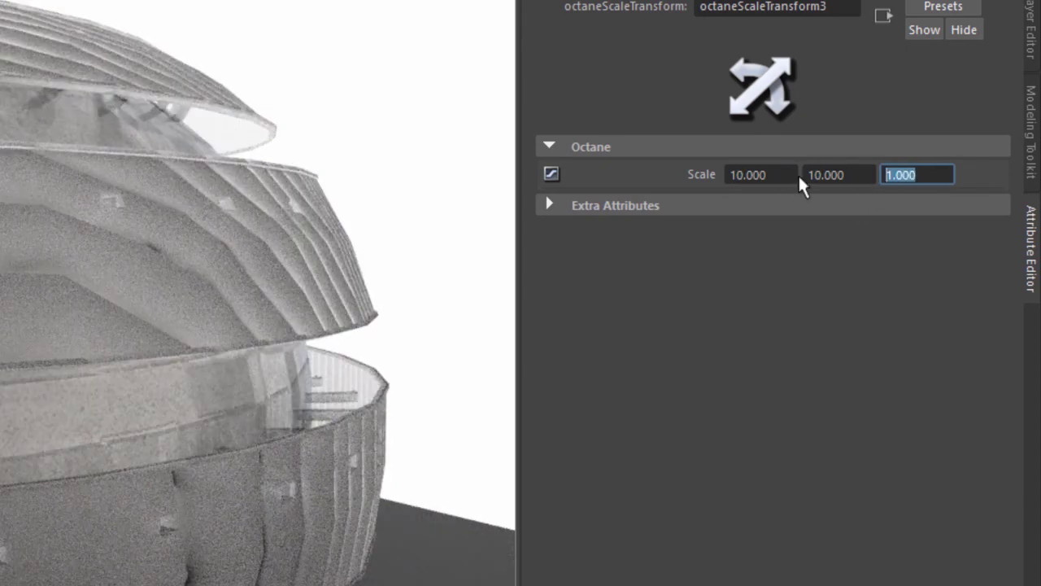
text(10)
key(Return)
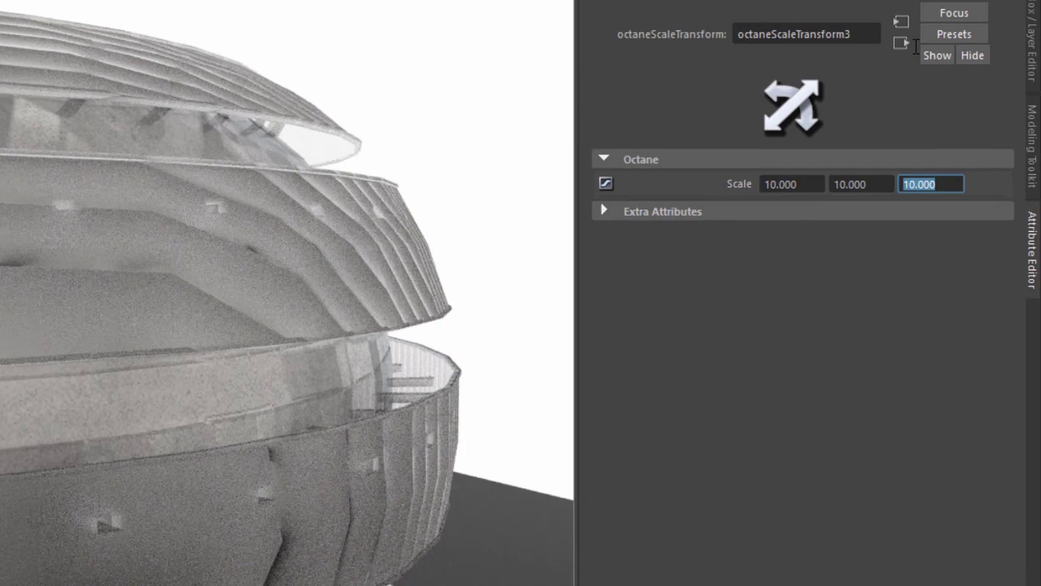
Step: Return to the saw wave texture, set its Offset to 0.680, and inspect the pattern on the shields from several angles and distances
click(883, 15)
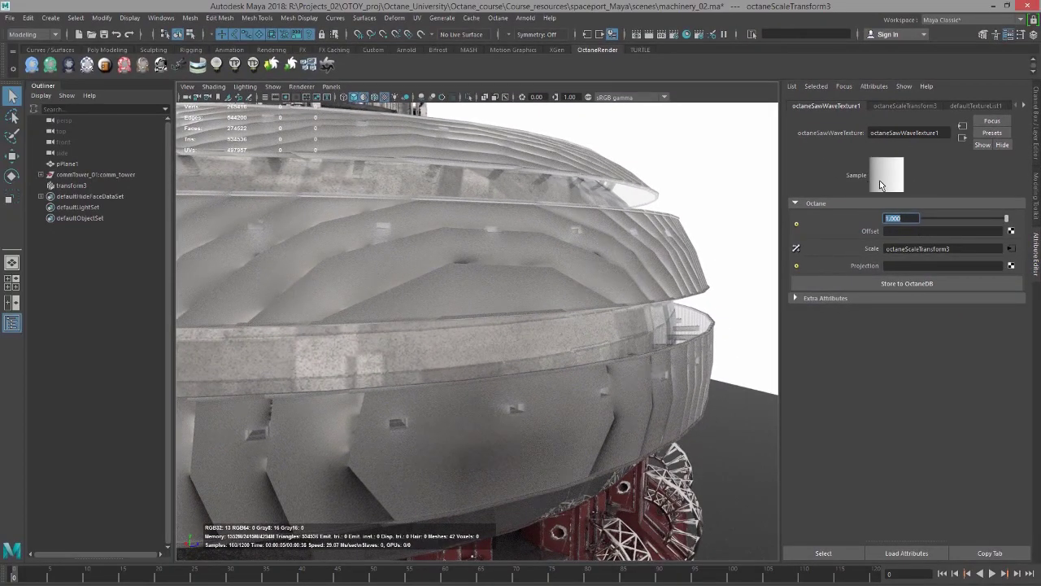
mouse_move(962, 223)
mouse_down()
mouse_move(942, 220)
mouse_move(974, 221)
mouse_up()
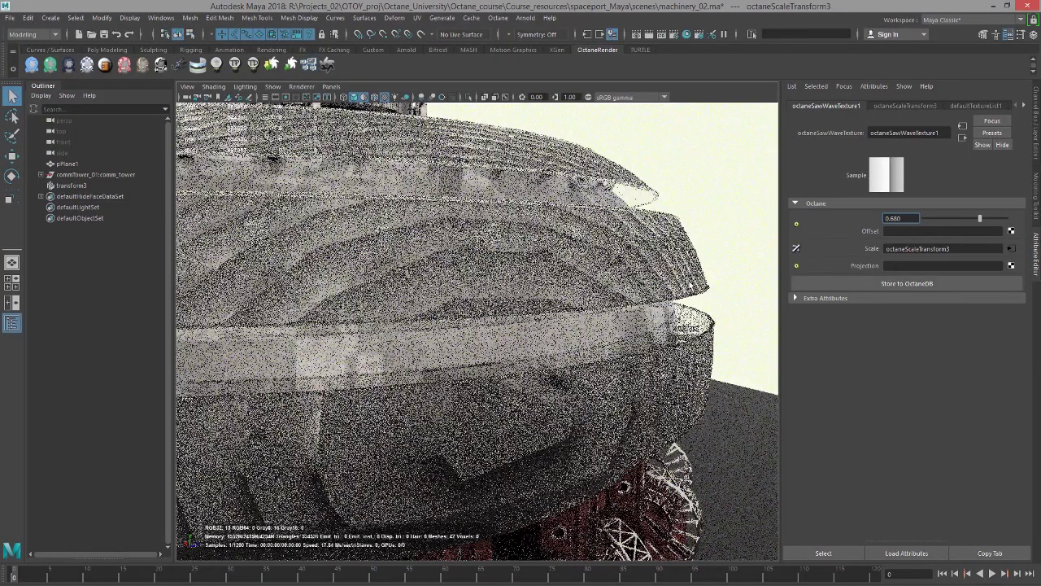
alt+right_drag(690, 282, 595, 272)
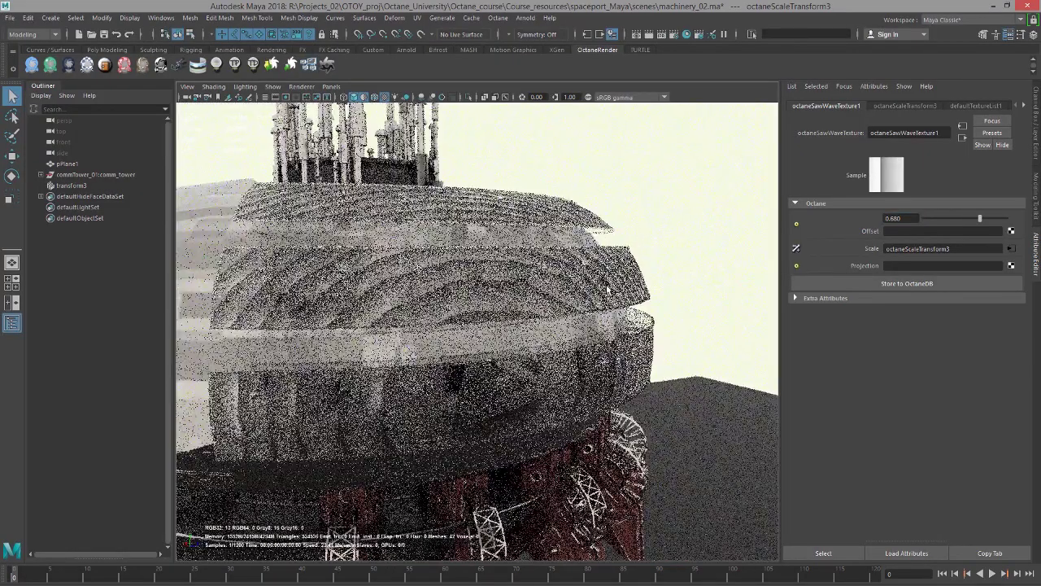
alt+drag(604, 286, 559, 338)
alt+middle_drag(488, 375, 532, 346)
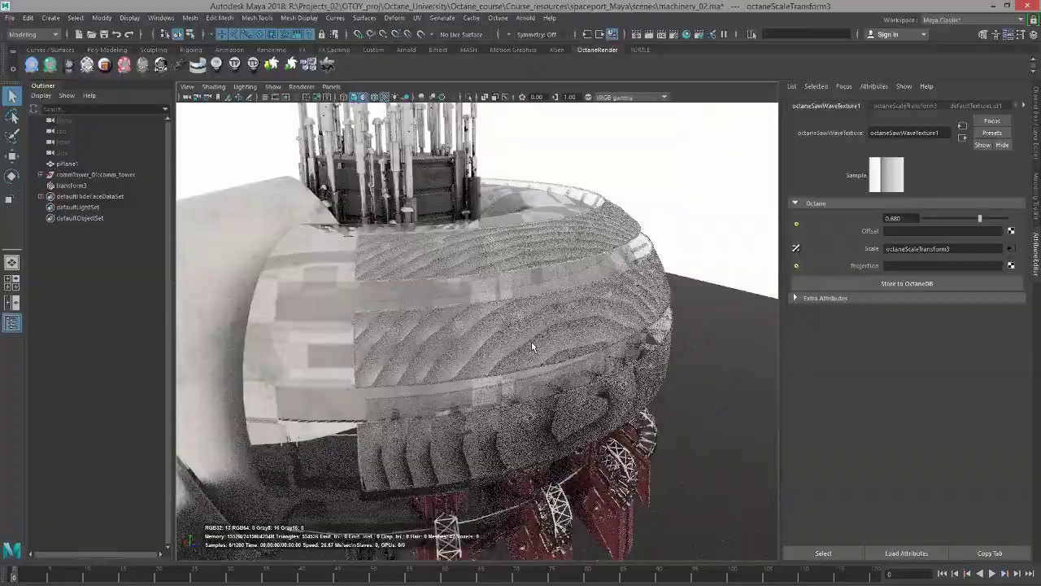
alt+drag(582, 324, 601, 306)
alt+right_drag(582, 320, 604, 317)
alt+drag(604, 317, 576, 307)
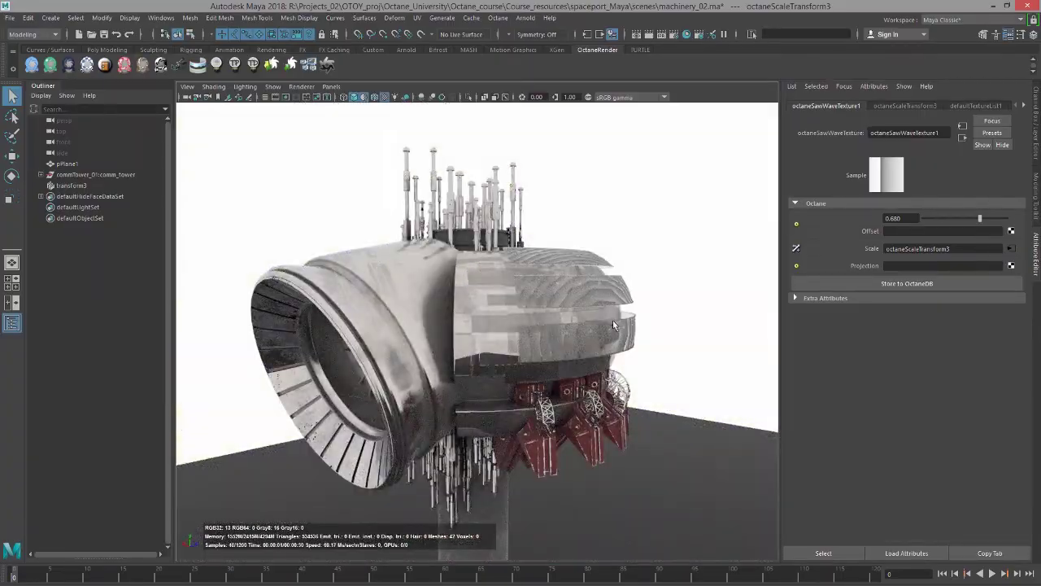